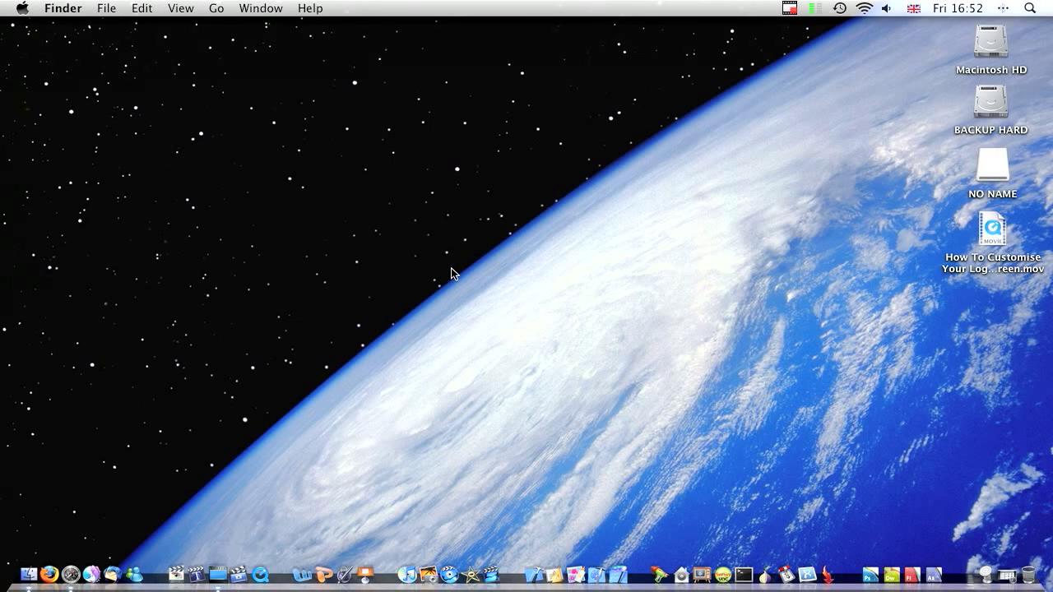
Launch iMovie HD from the Dock to open the My Great Movie project
{"action": "left_click_drag", "start_coordinate": [425, 213], "coordinate": [488, 270]}
{"action": "left_click_drag", "start_coordinate": [434, 250], "coordinate": [506, 299]}
{"action": "left_click", "coordinate": [493, 569]}
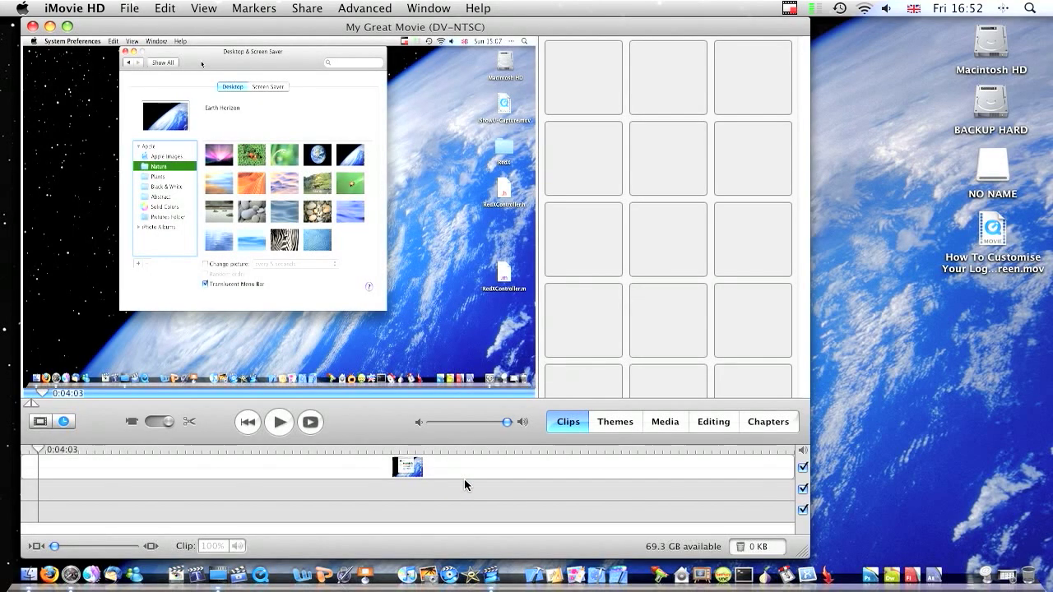
Nudge the iMovie window right, play the preview, and open the QuickTime share sheet
{"action": "left_click_drag", "start_coordinate": [436, 27], "coordinate": [487, 20]}
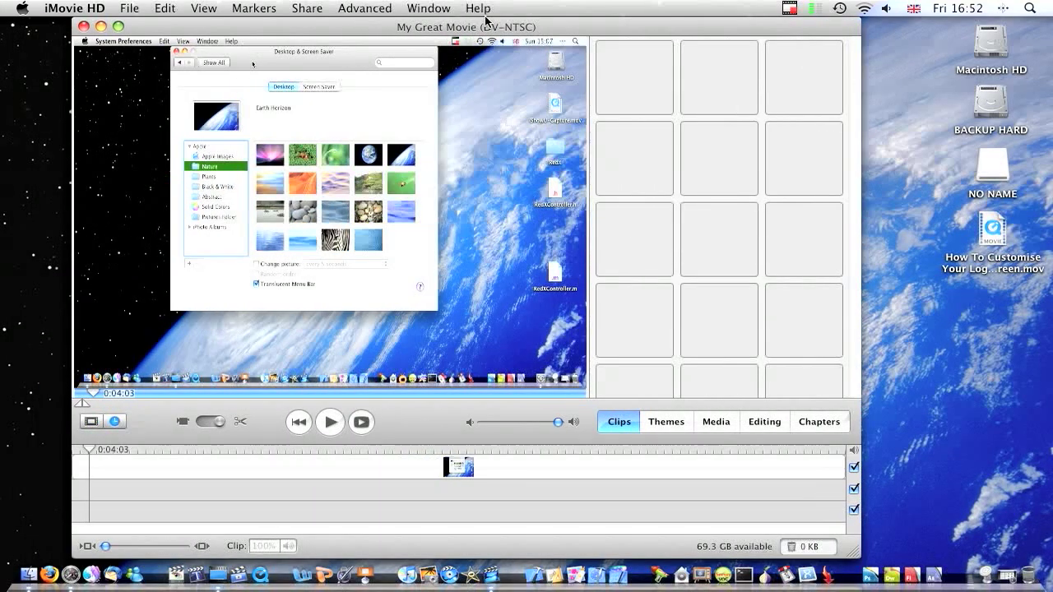
{"action": "left_click", "coordinate": [328, 423]}
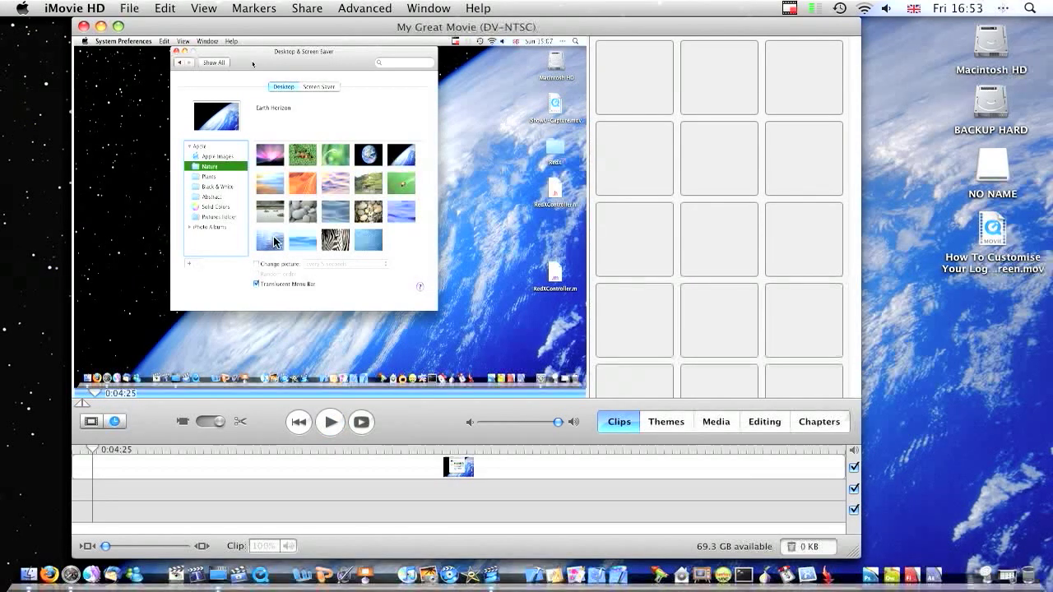
{"action": "key", "text": "super+shift+e"}
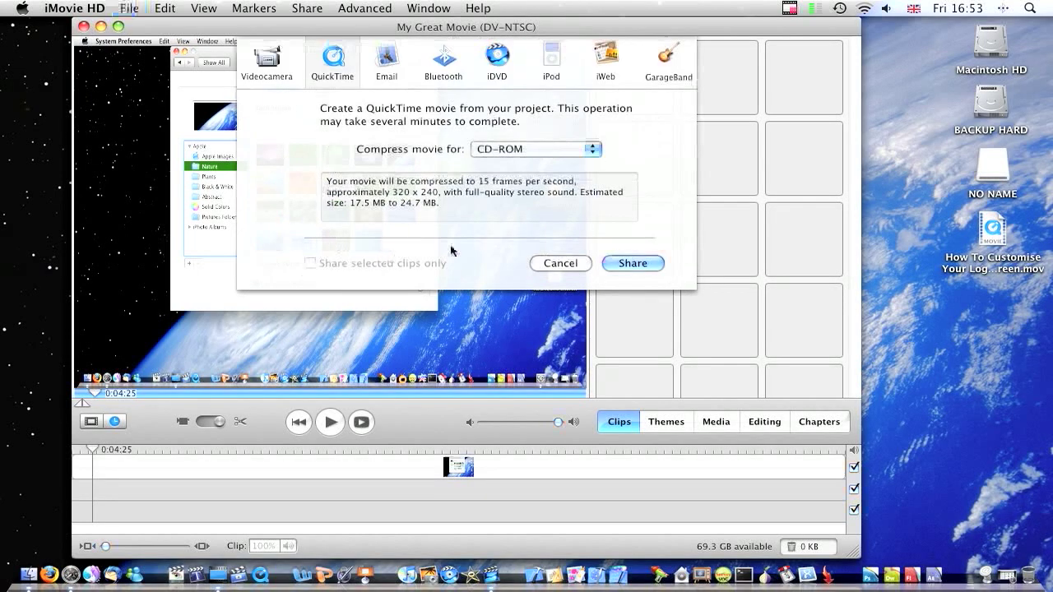
Set Compress movie for to Expert Settings and start sharing
{"action": "left_click", "coordinate": [514, 152]}
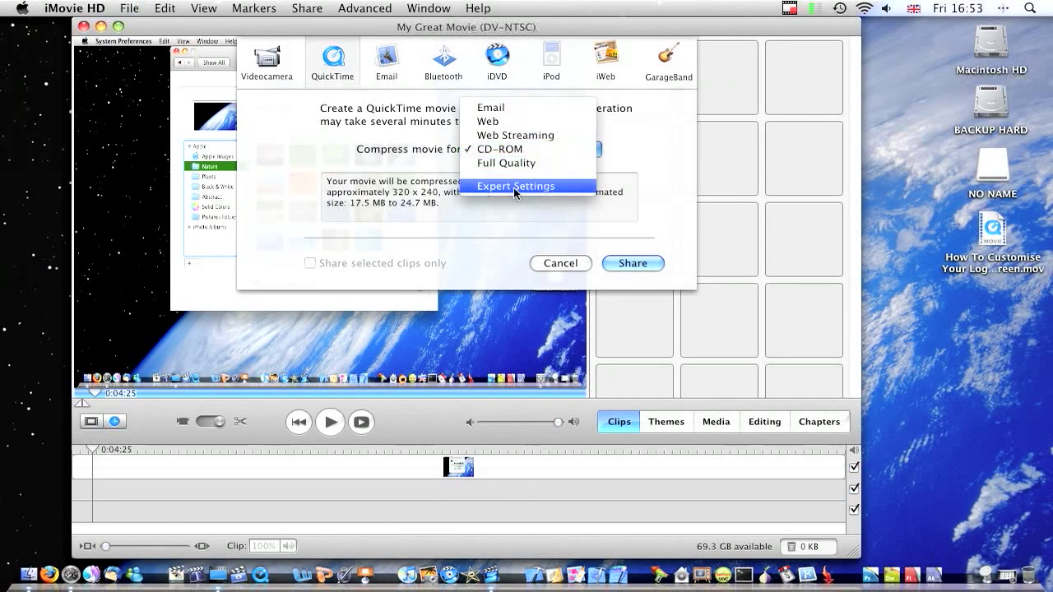
{"action": "left_click", "coordinate": [335, 74]}
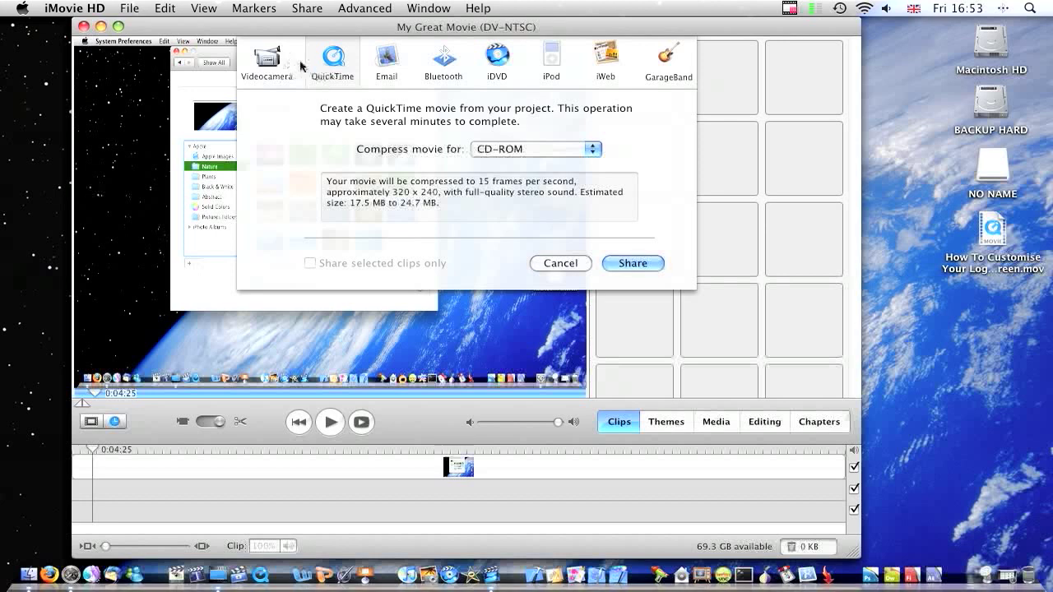
{"action": "left_click", "coordinate": [506, 151]}
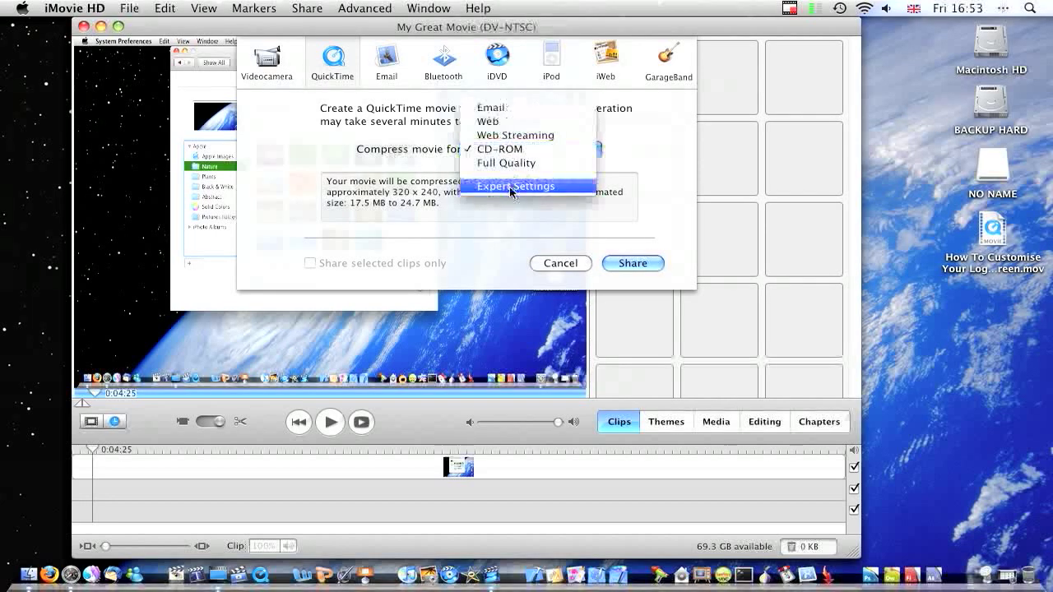
{"action": "left_click", "coordinate": [510, 188]}
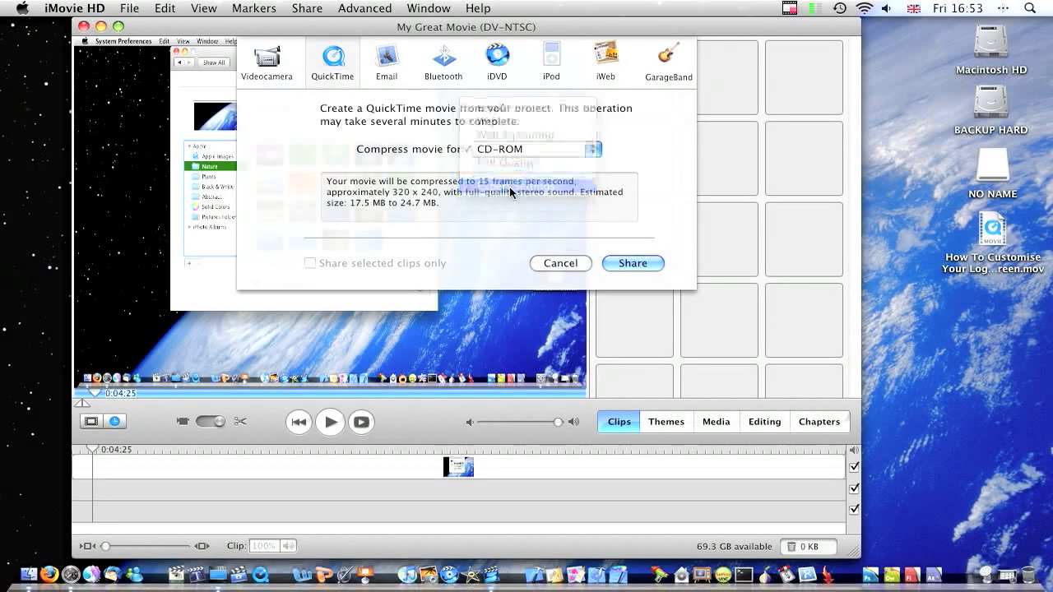
{"action": "left_click", "coordinate": [631, 263]}
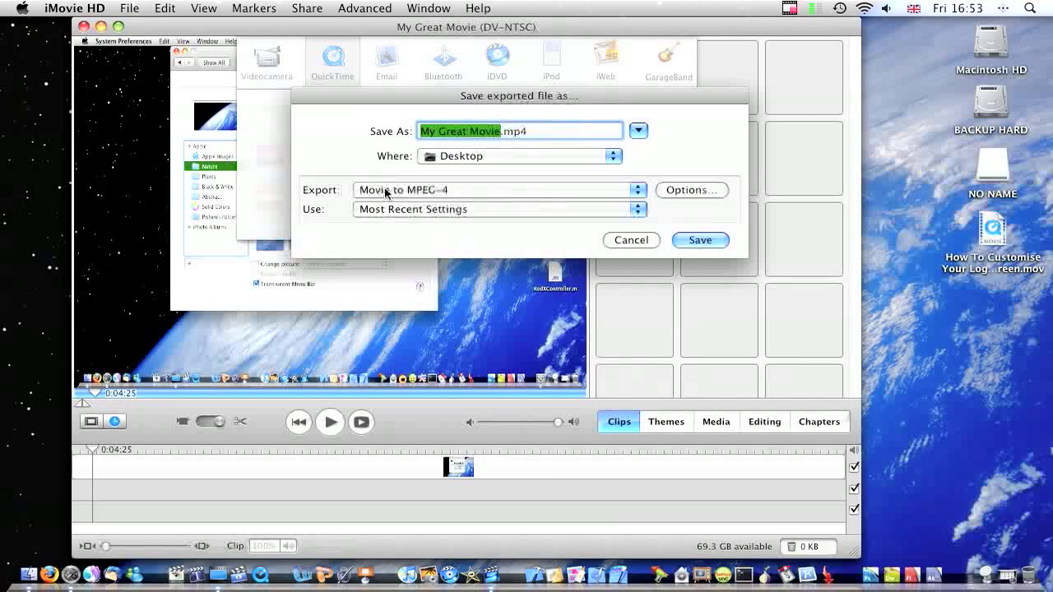
Keep Movie to MPEG-4 with Most Recent Settings and open its MPEG-4 options
{"action": "left_click", "coordinate": [377, 193]}
{"action": "left_click", "coordinate": [375, 193]}
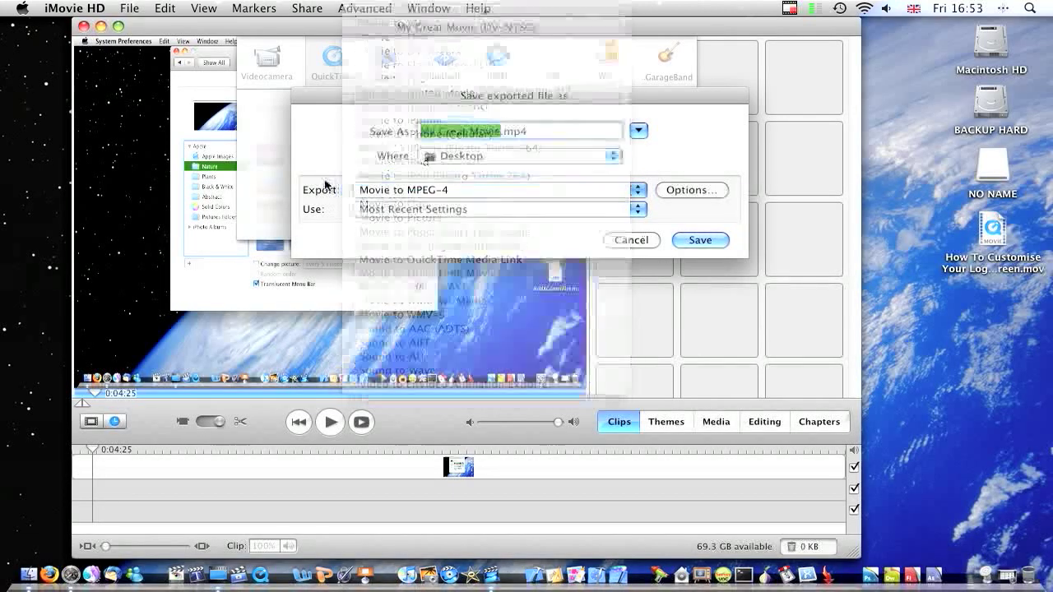
{"action": "left_click", "coordinate": [346, 209]}
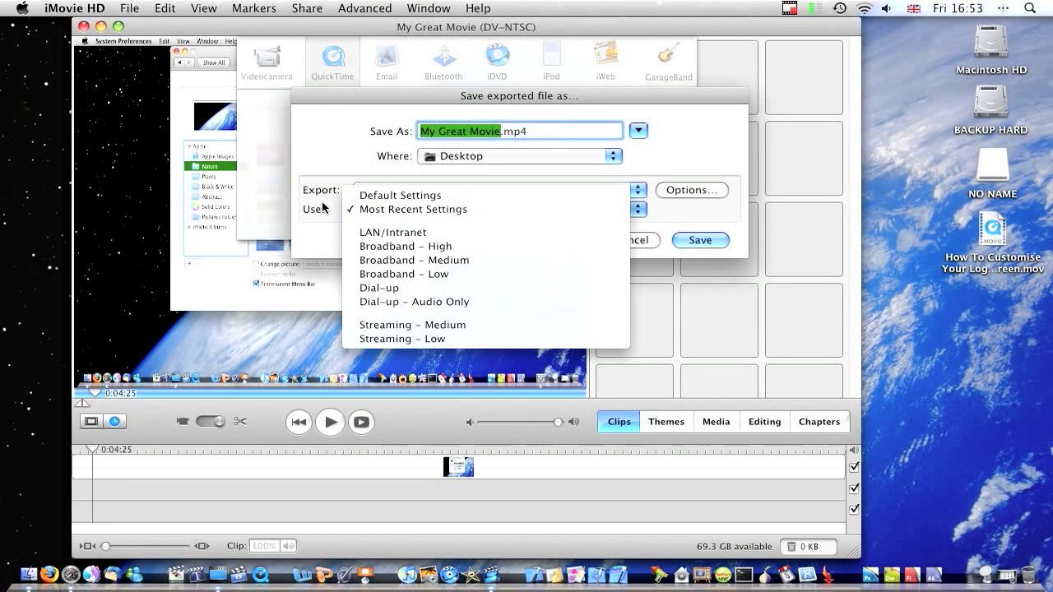
{"action": "left_click", "coordinate": [486, 209]}
{"action": "left_click", "coordinate": [681, 190]}
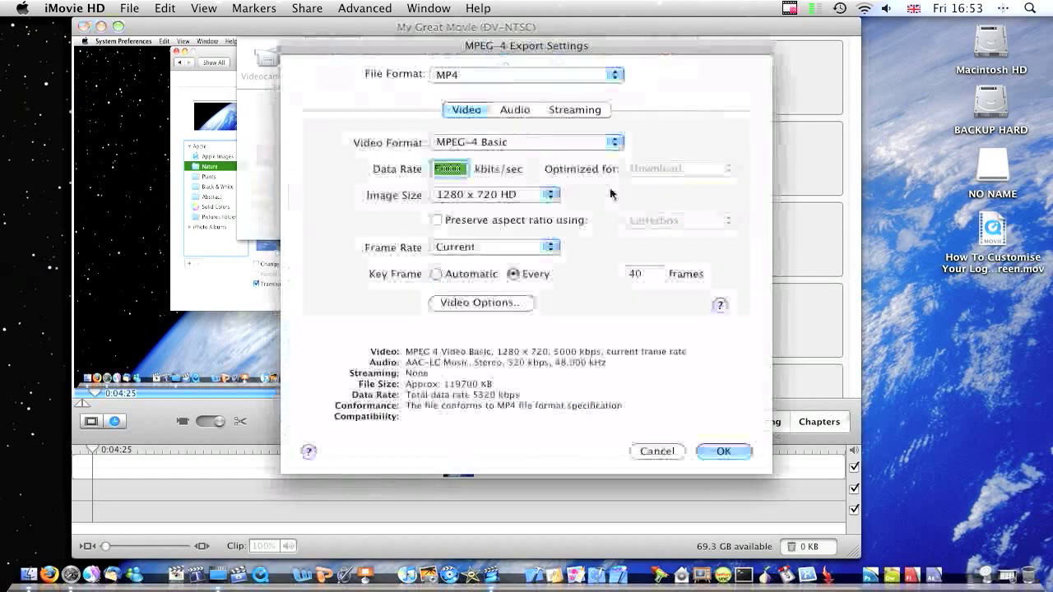
{"action": "left_click_drag", "start_coordinate": [472, 37], "coordinate": [423, 10]}
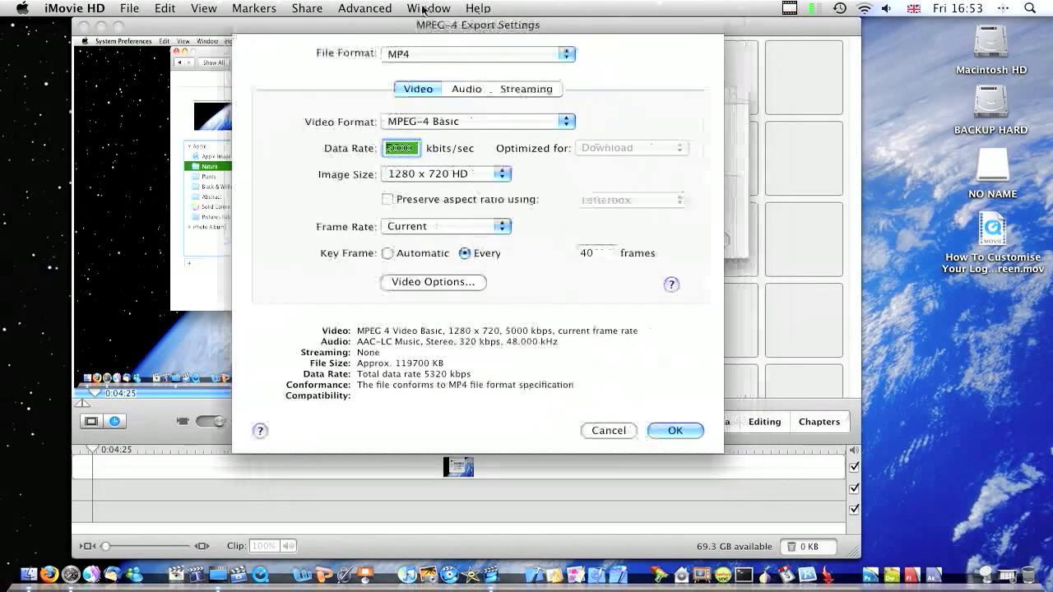
{"action": "left_click", "coordinate": [423, 52]}
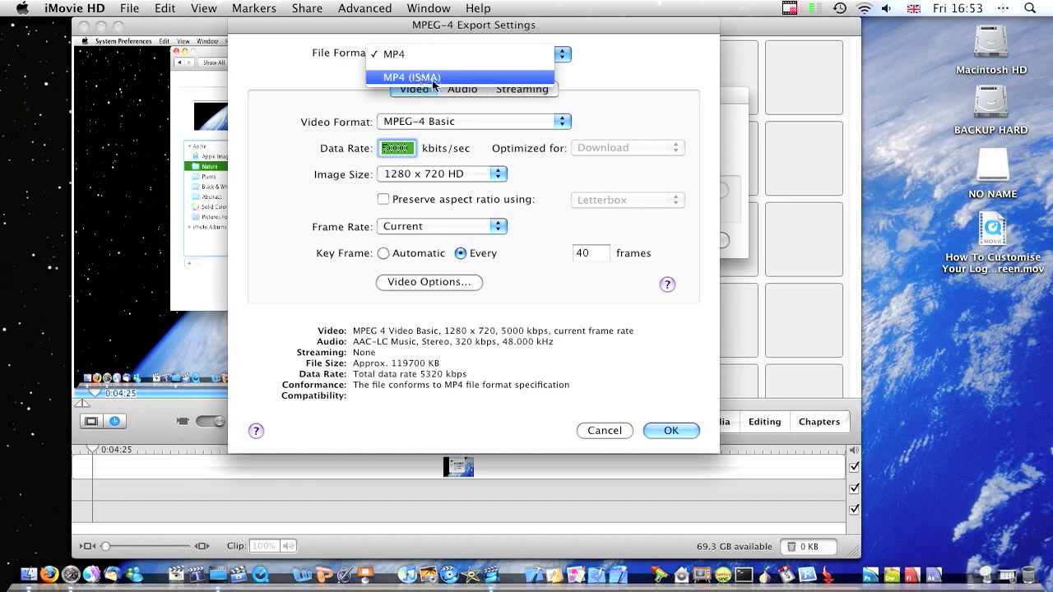
{"action": "left_click", "coordinate": [309, 79]}
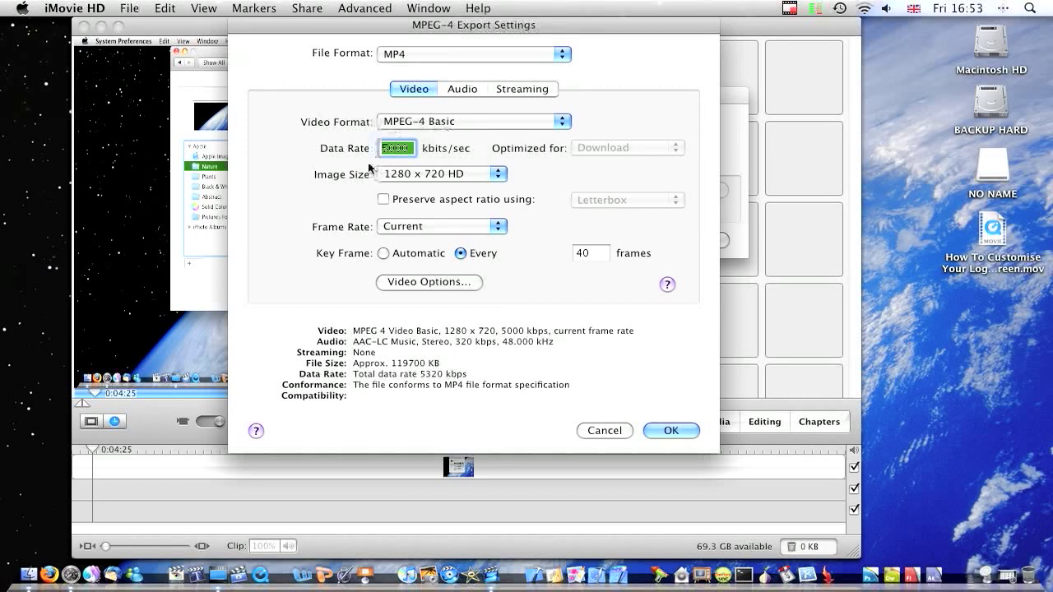
{"action": "left_click", "coordinate": [407, 151]}
{"action": "double_click", "coordinate": [406, 151]}
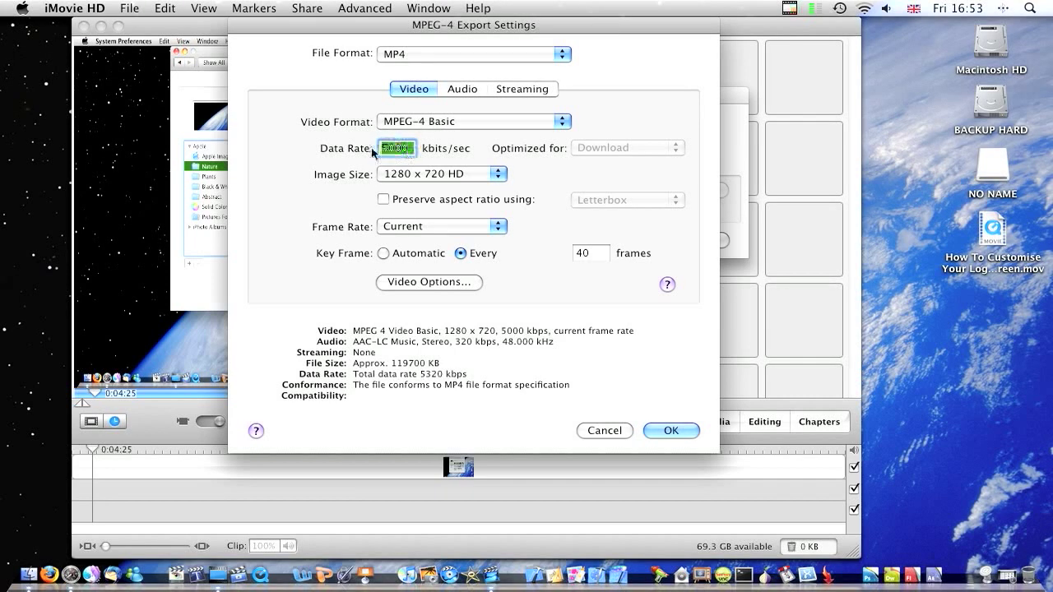
{"action": "left_click", "coordinate": [417, 175]}
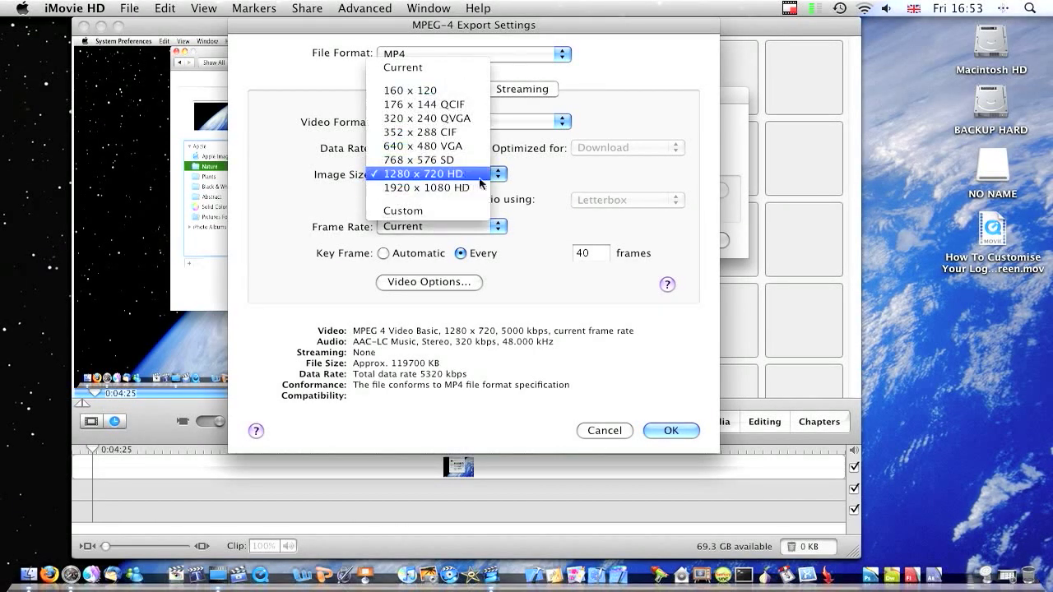
{"action": "left_click", "coordinate": [532, 179]}
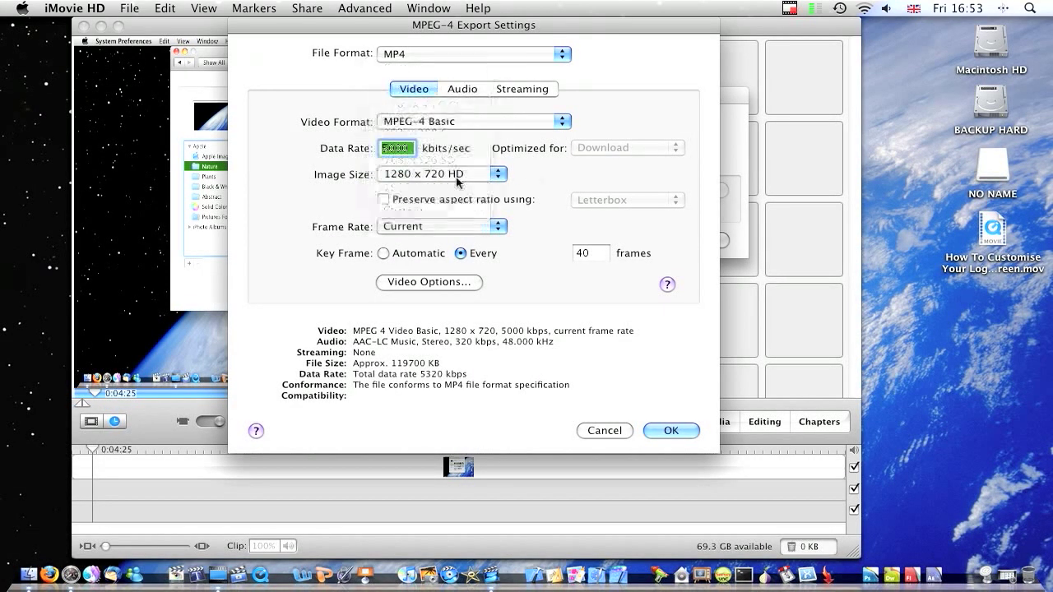
{"action": "left_click", "coordinate": [456, 179]}
{"action": "left_click", "coordinate": [530, 185]}
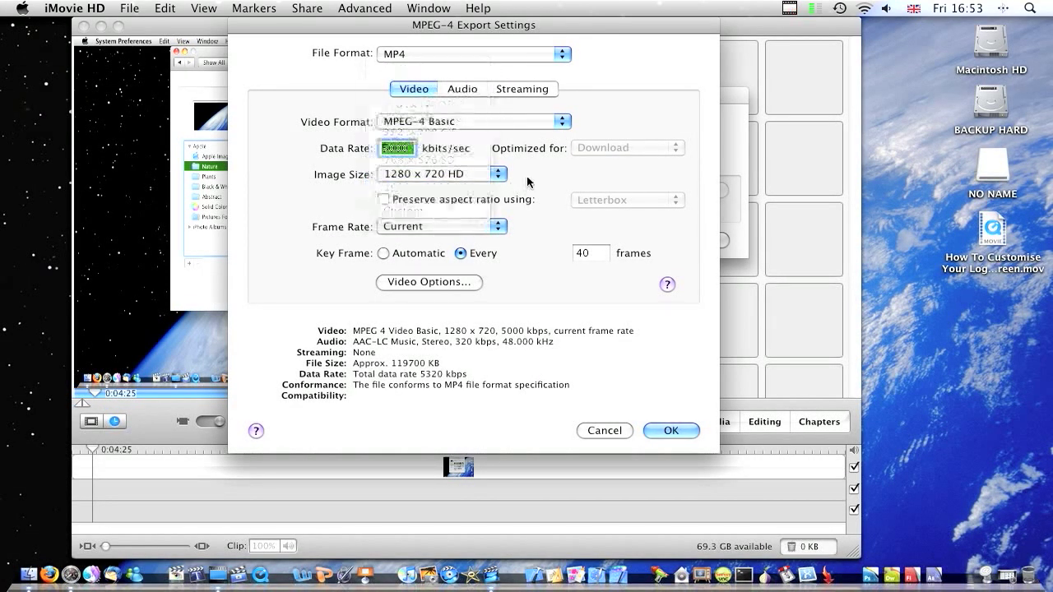
{"action": "left_click", "coordinate": [435, 227]}
{"action": "left_click", "coordinate": [548, 221]}
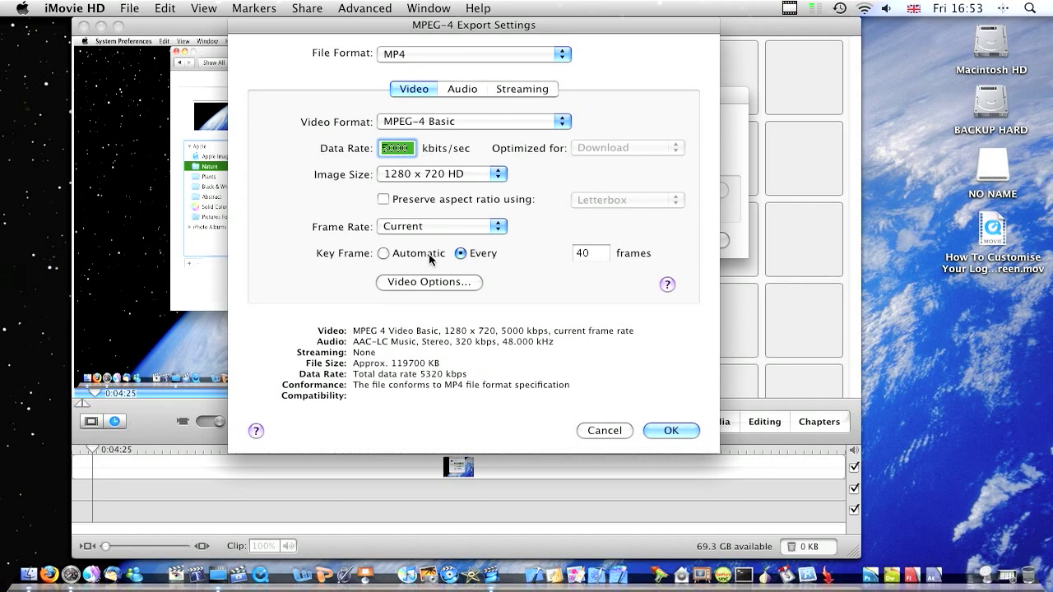
{"action": "left_click", "coordinate": [446, 226]}
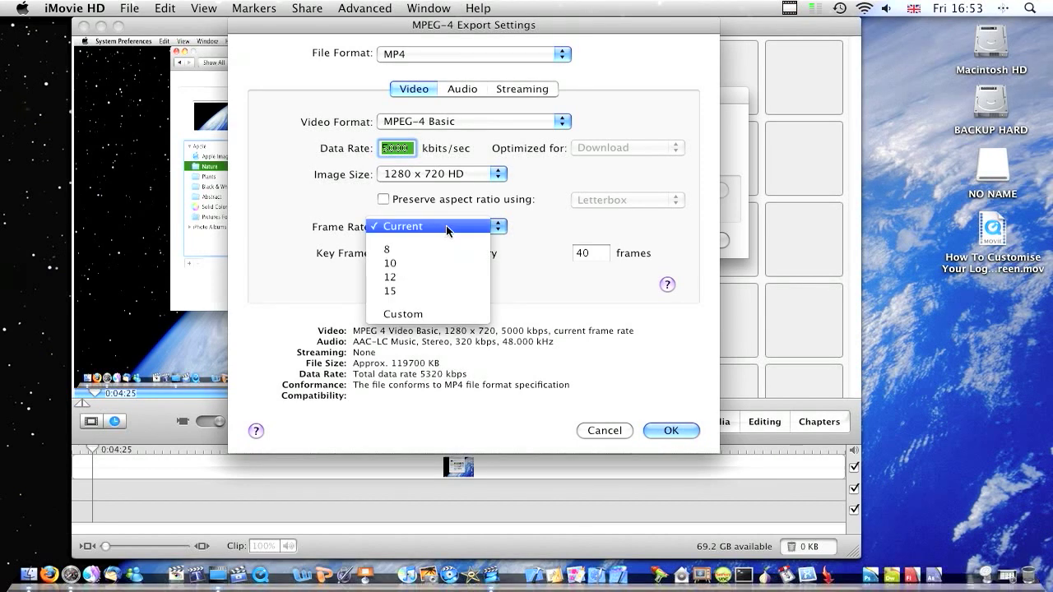
{"action": "left_click", "coordinate": [445, 346]}
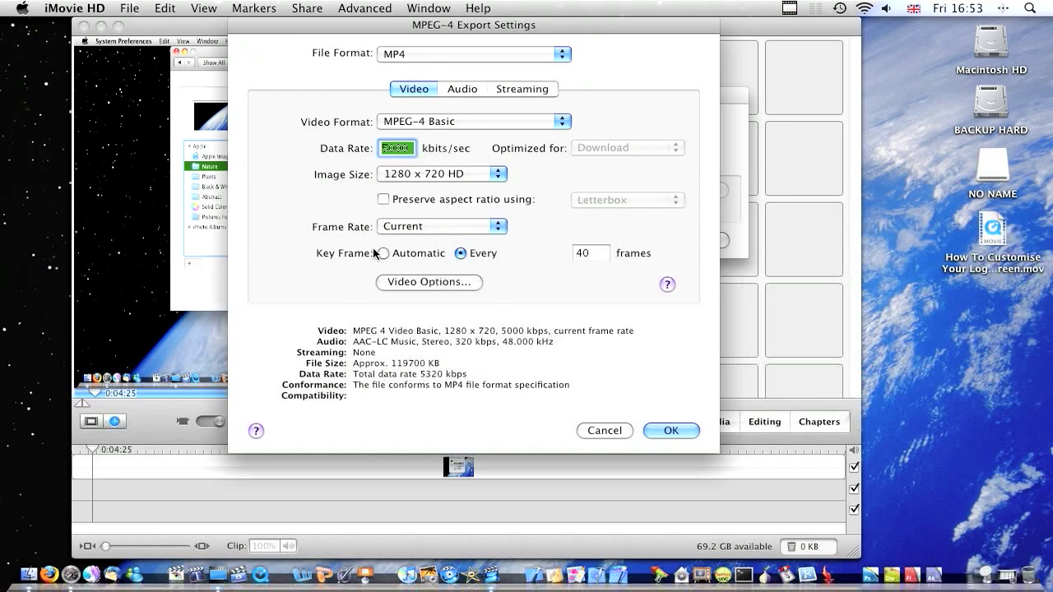
{"action": "double_click", "coordinate": [580, 255]}
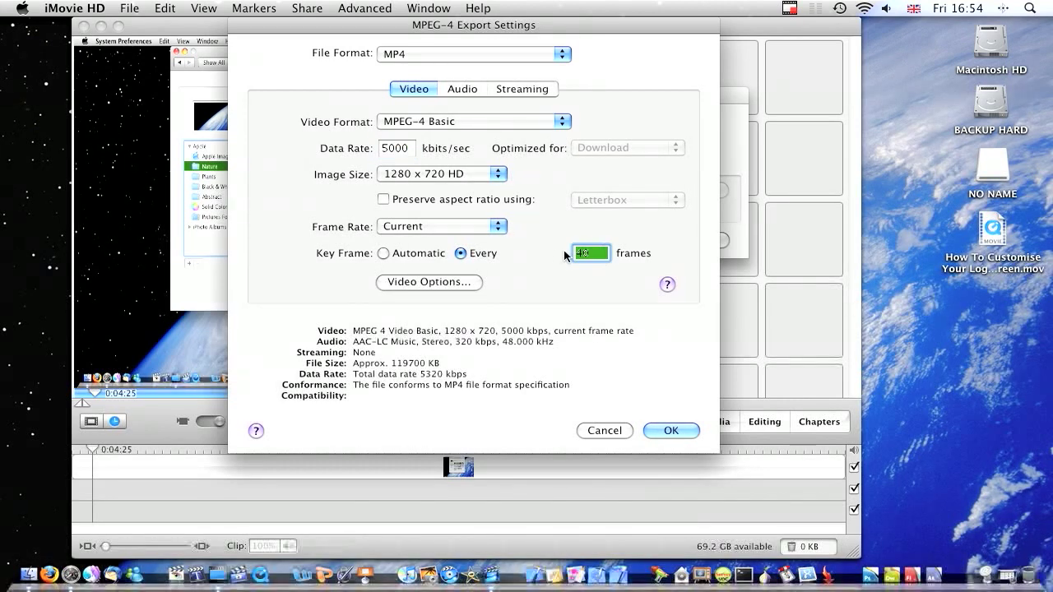
{"action": "left_click", "coordinate": [217, 576]}
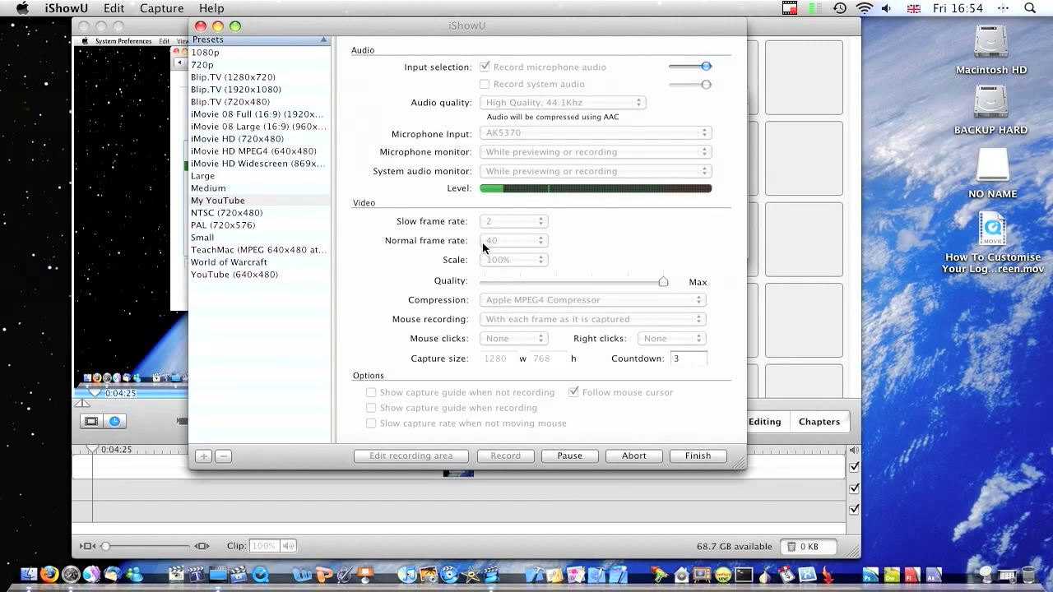
{"action": "left_click", "coordinate": [200, 27]}
{"action": "left_click", "coordinate": [505, 26]}
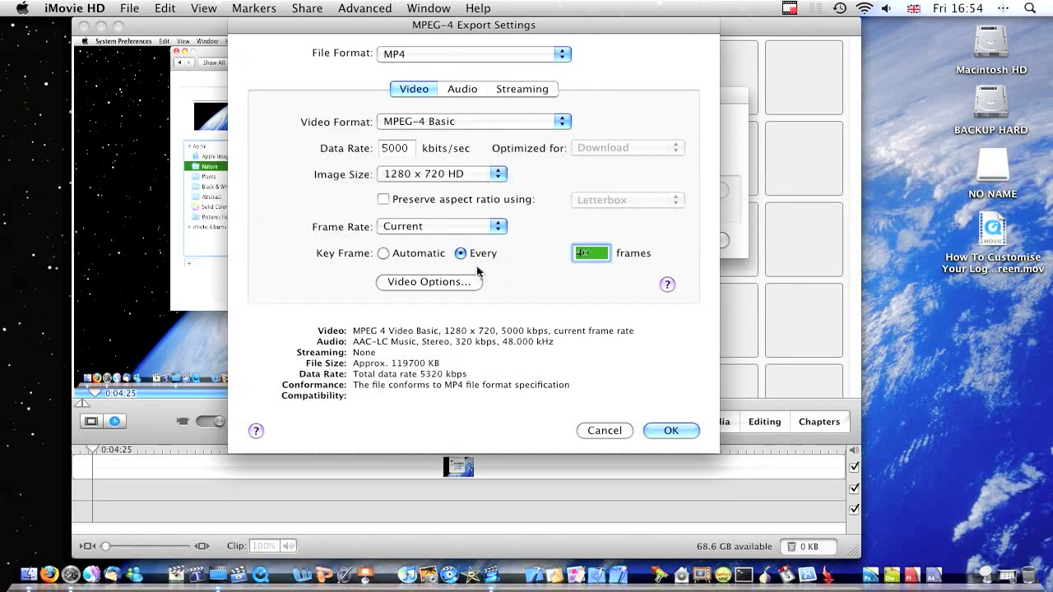
Review the extra video options, then keep AAC-LC (Music) as the audio format
{"action": "left_click", "coordinate": [462, 288]}
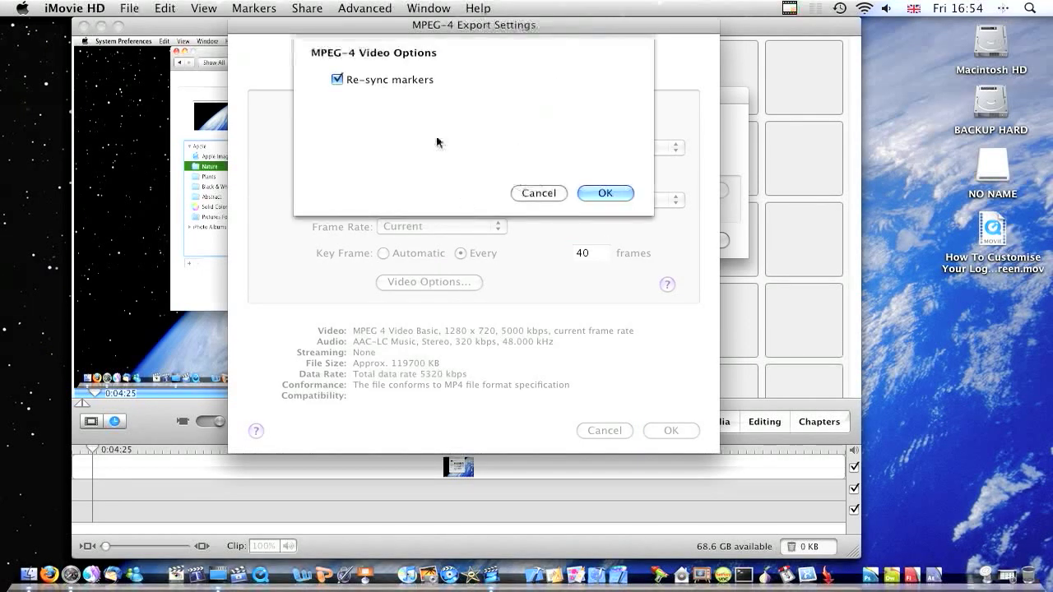
{"action": "key", "text": "Return"}
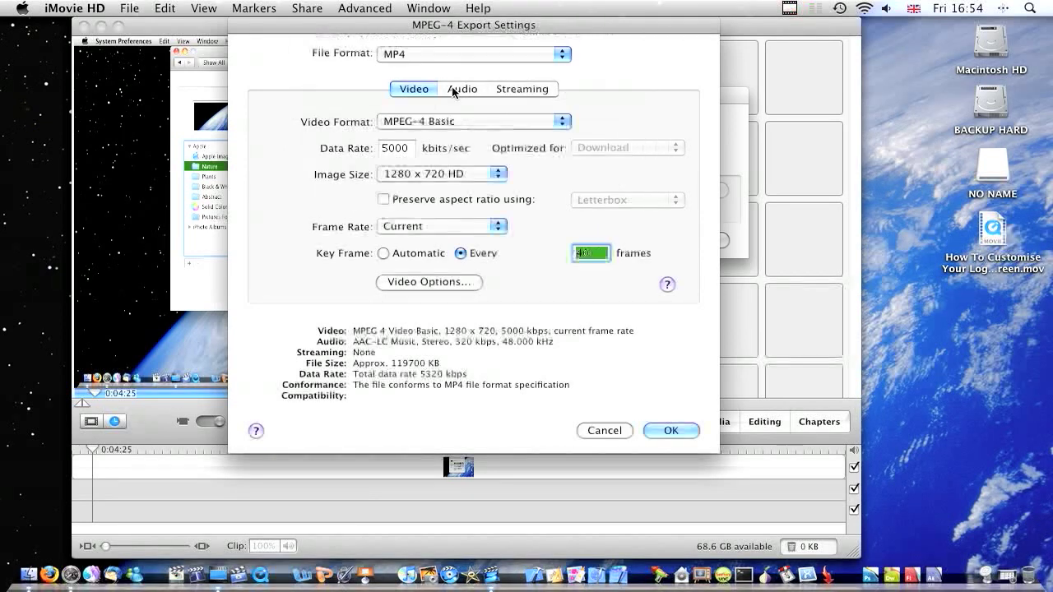
{"action": "left_click", "coordinate": [462, 89]}
{"action": "left_click", "coordinate": [453, 122]}
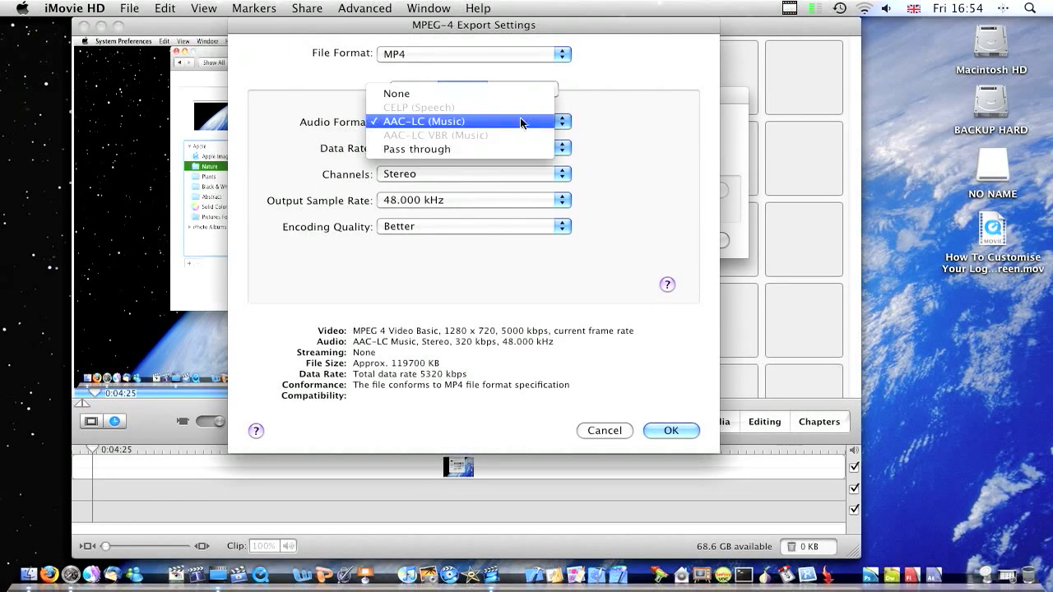
{"action": "left_click", "coordinate": [626, 121]}
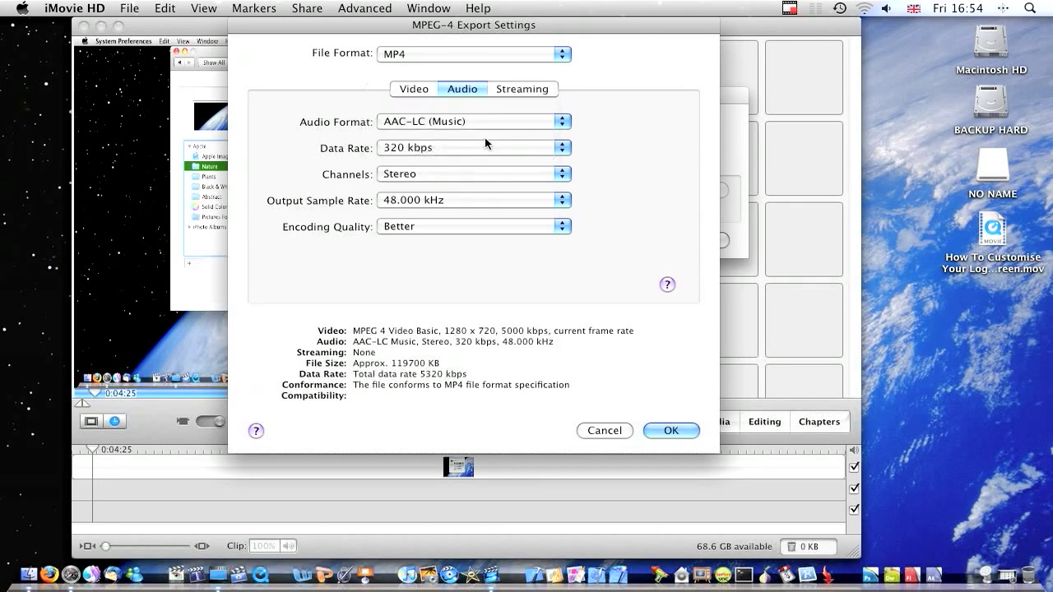
Keep the audio data rate at 320 kbps and channels at Stereo
{"action": "left_click", "coordinate": [397, 148]}
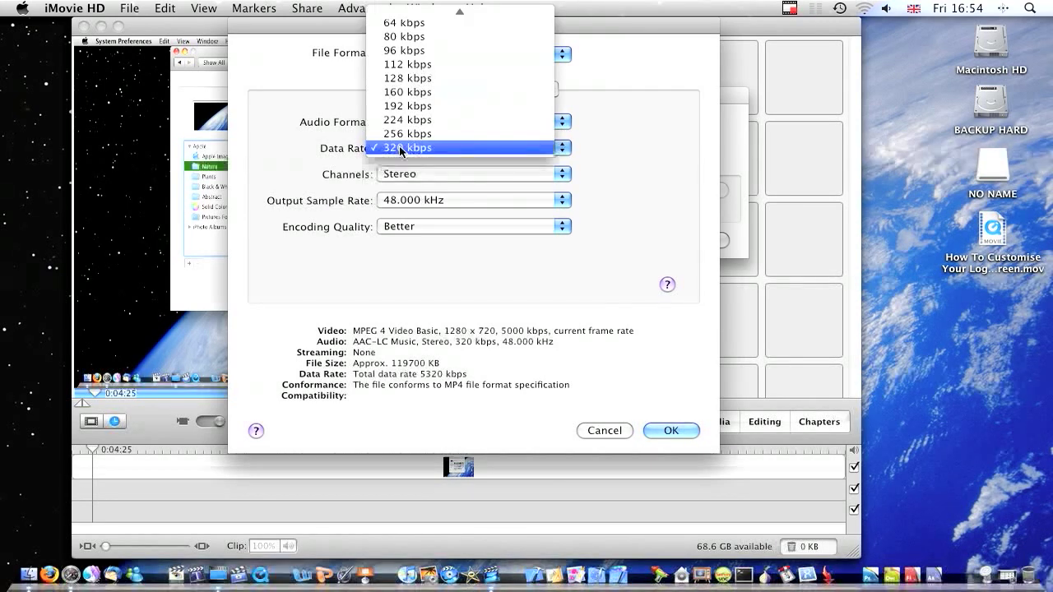
{"action": "left_click", "coordinate": [626, 172]}
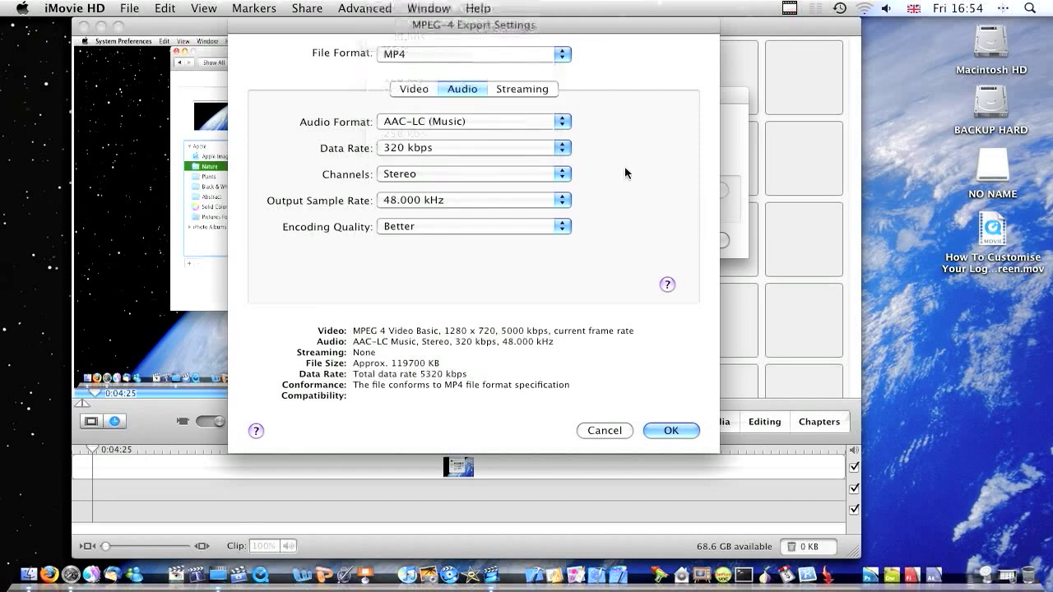
{"action": "left_click", "coordinate": [477, 149]}
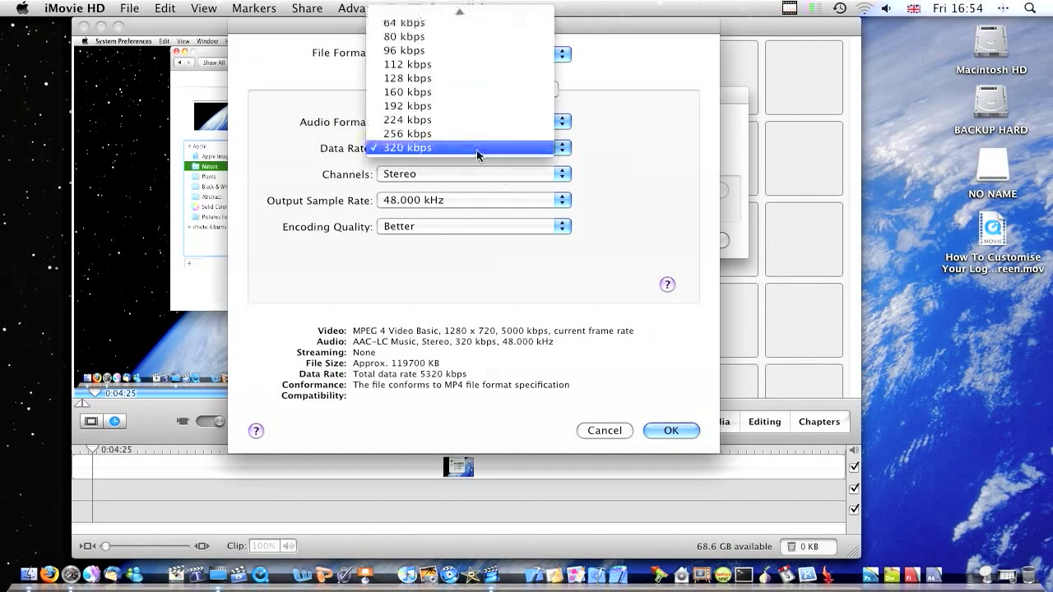
{"action": "left_click", "coordinate": [609, 171]}
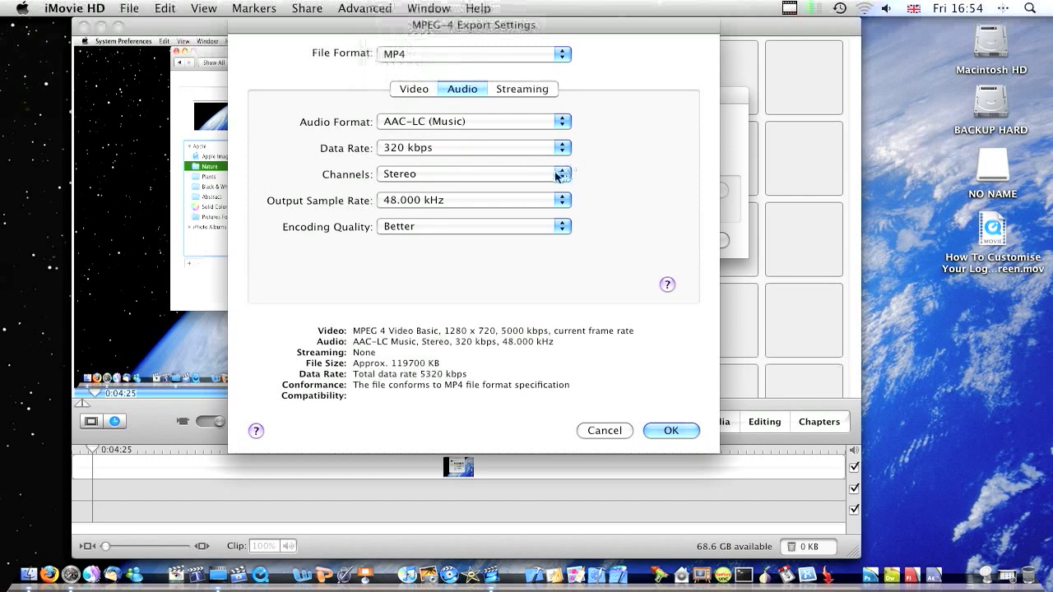
{"action": "left_click", "coordinate": [377, 175]}
{"action": "left_click", "coordinate": [344, 178]}
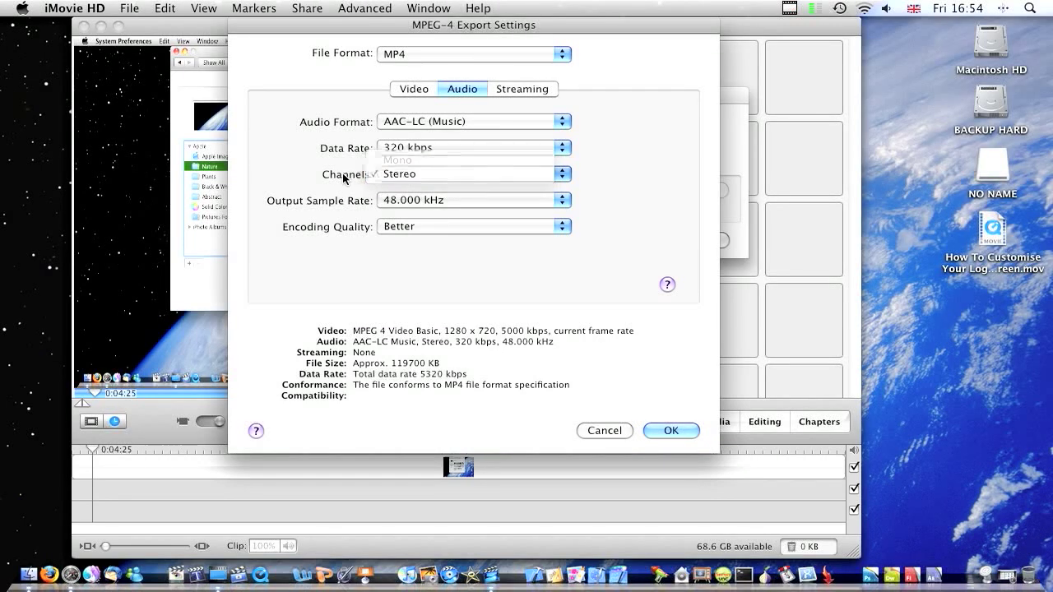
Keep sample rate at 48.000 kHz and encoding quality at Better, then view Streaming
{"action": "left_click", "coordinate": [411, 201]}
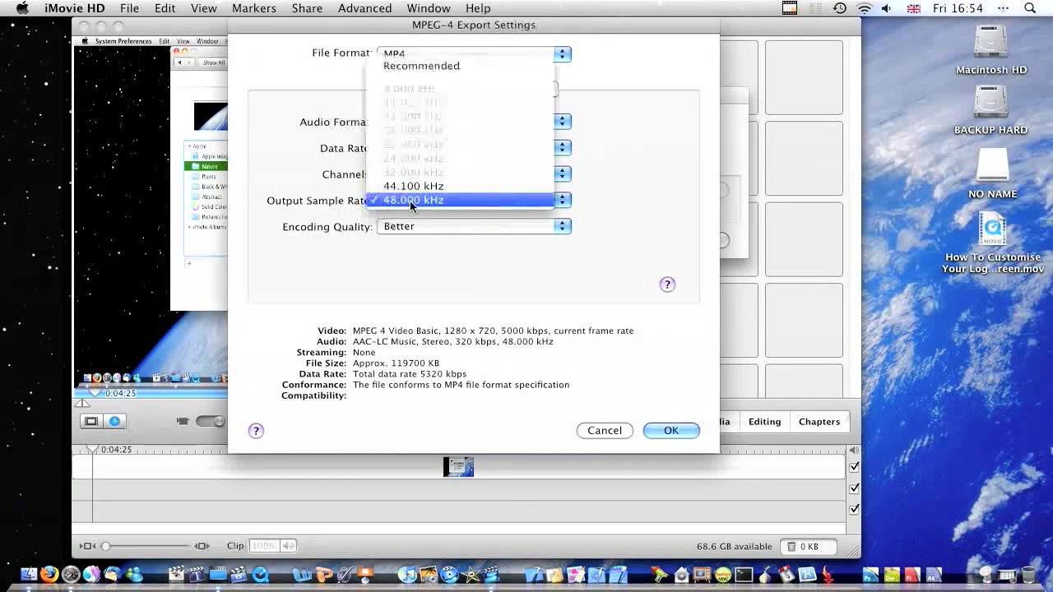
{"action": "left_click", "coordinate": [325, 205]}
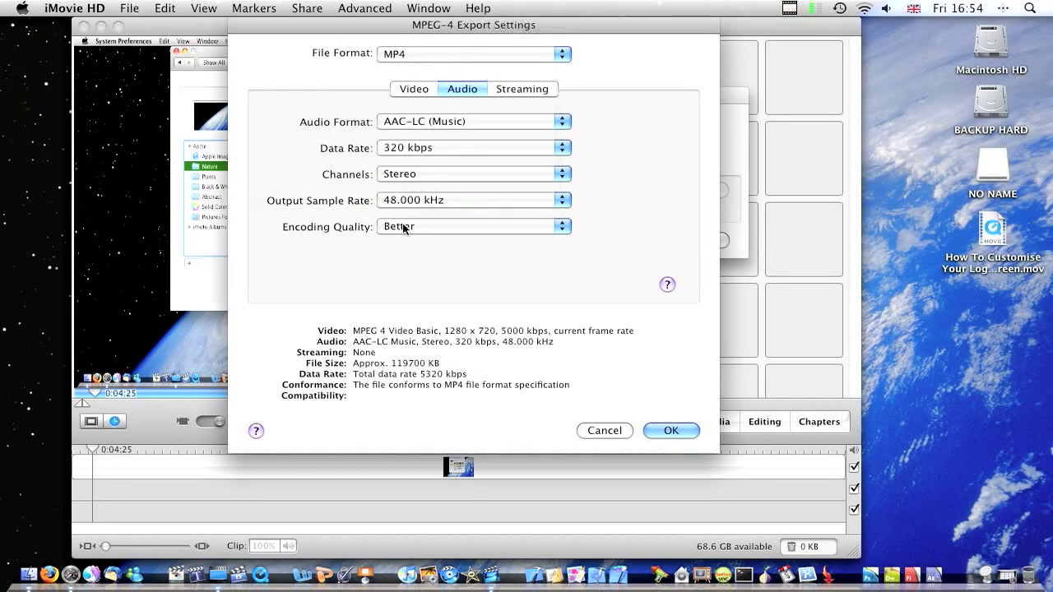
{"action": "left_click", "coordinate": [403, 228]}
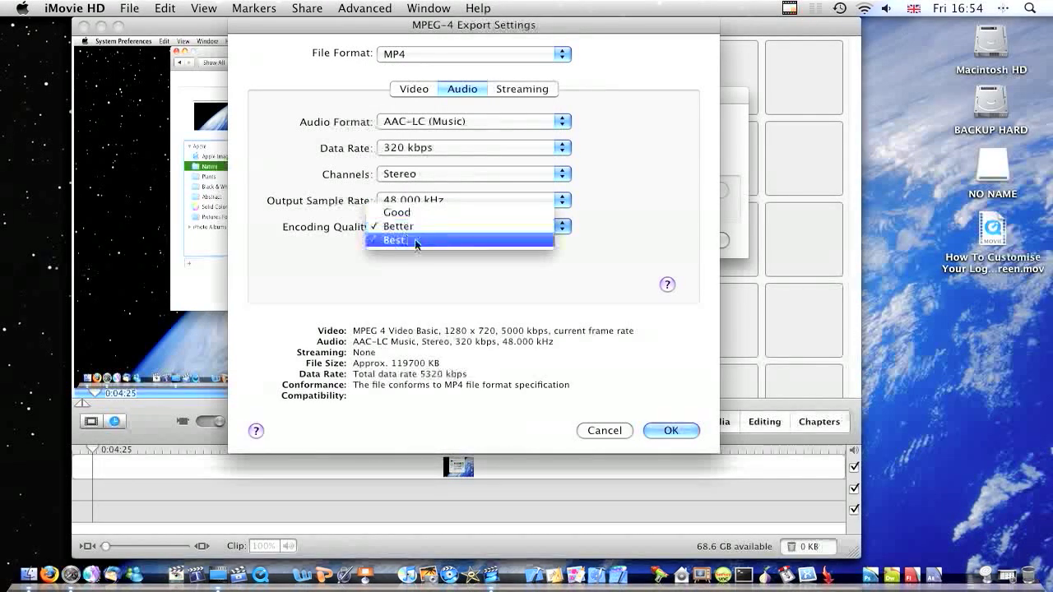
{"action": "left_click", "coordinate": [420, 231]}
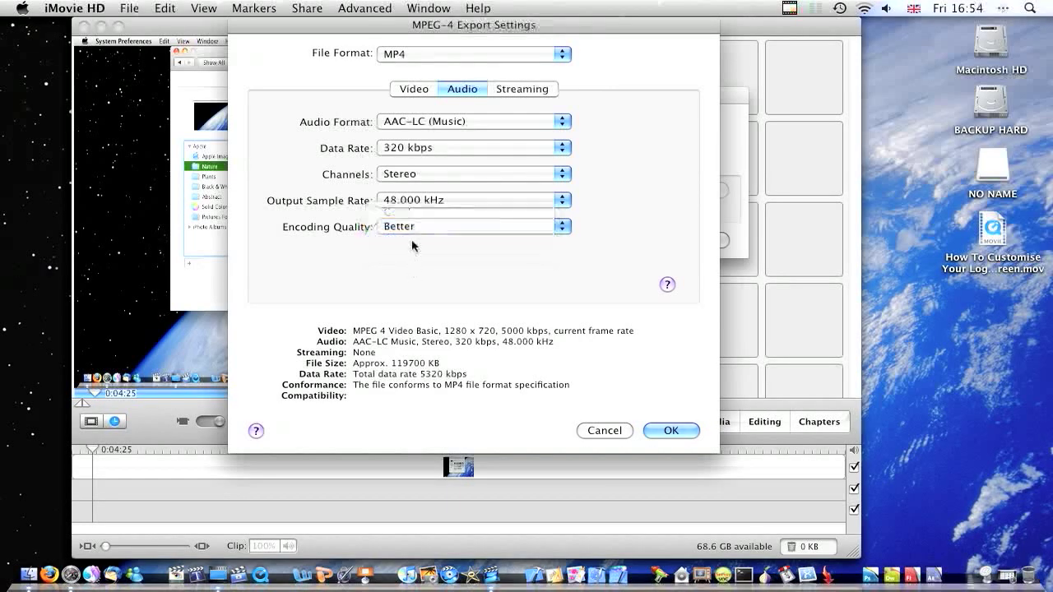
{"action": "left_click", "coordinate": [422, 235]}
{"action": "left_click", "coordinate": [403, 283]}
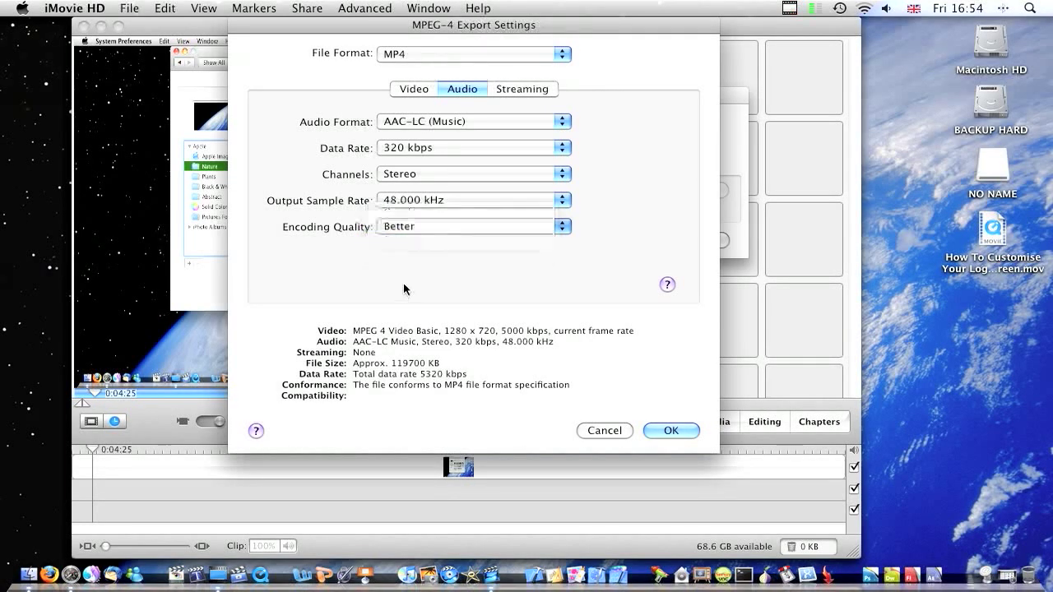
{"action": "left_click", "coordinate": [458, 227]}
{"action": "left_click", "coordinate": [458, 229]}
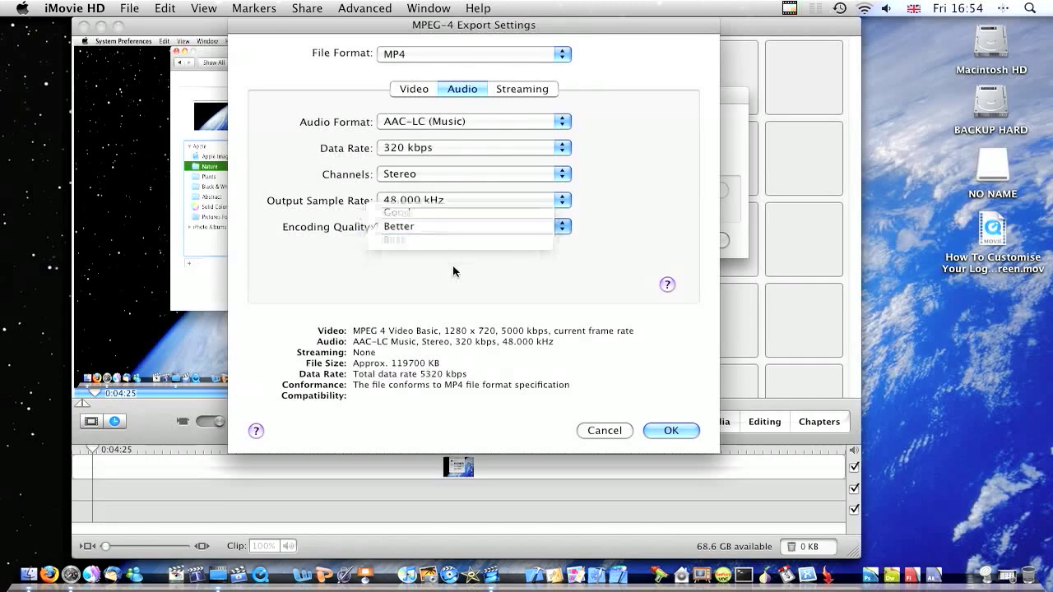
{"action": "left_click", "coordinate": [524, 90]}
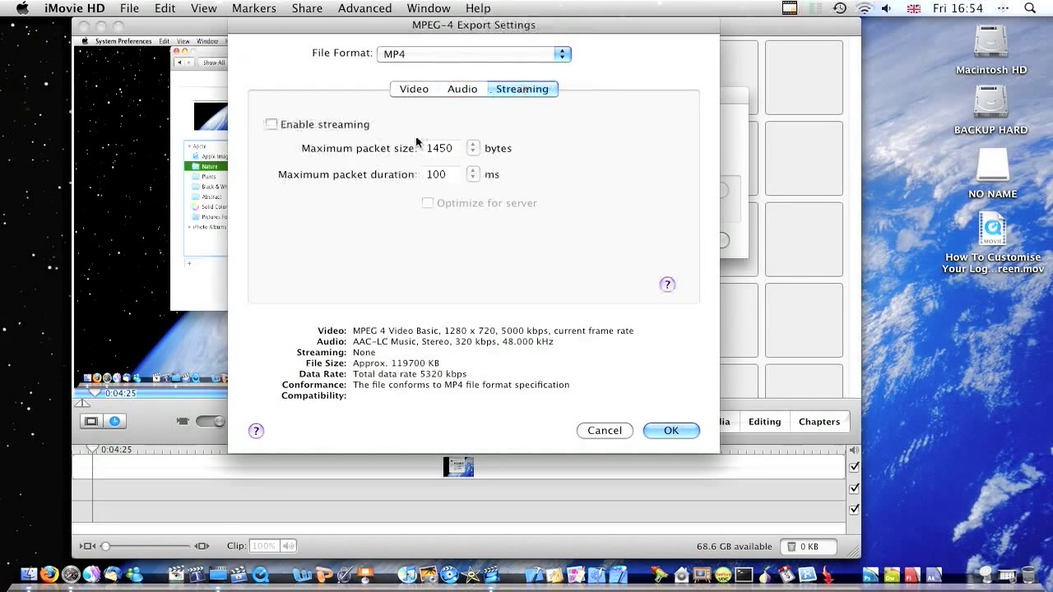
Accept the MPEG-4 settings, confirm the Desktop save sheet, and hide iMovie HD
{"action": "left_click", "coordinate": [414, 89]}
{"action": "left_click", "coordinate": [689, 432]}
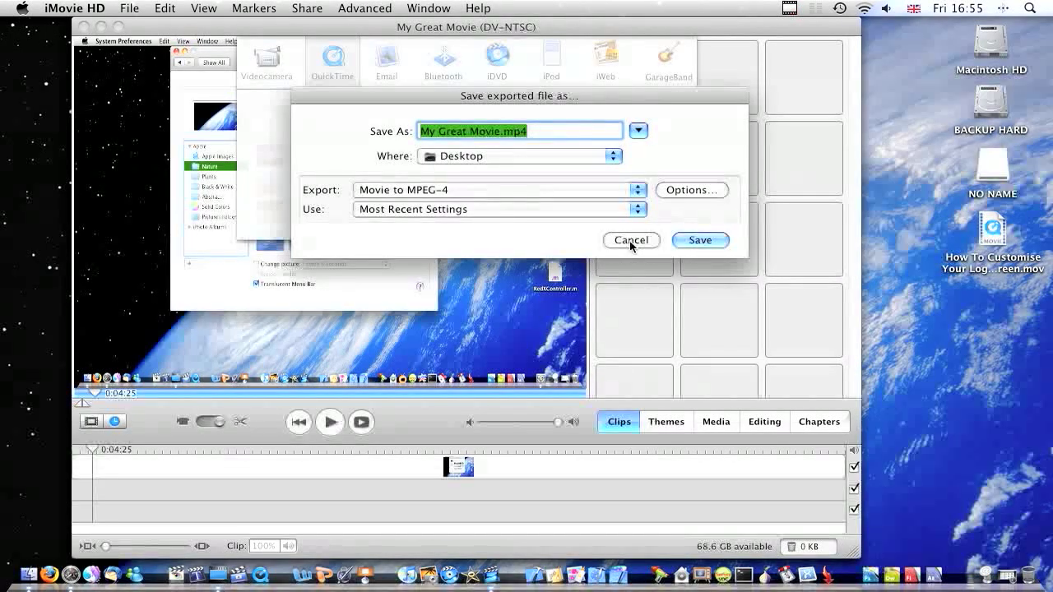
{"action": "key", "text": "Return"}
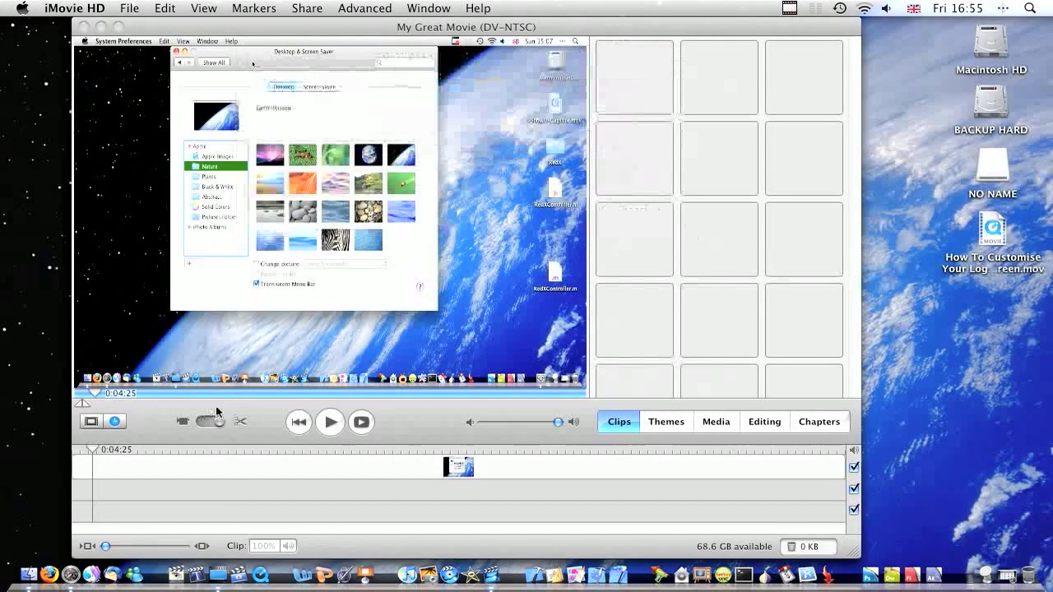
{"action": "key", "text": "super+q"}
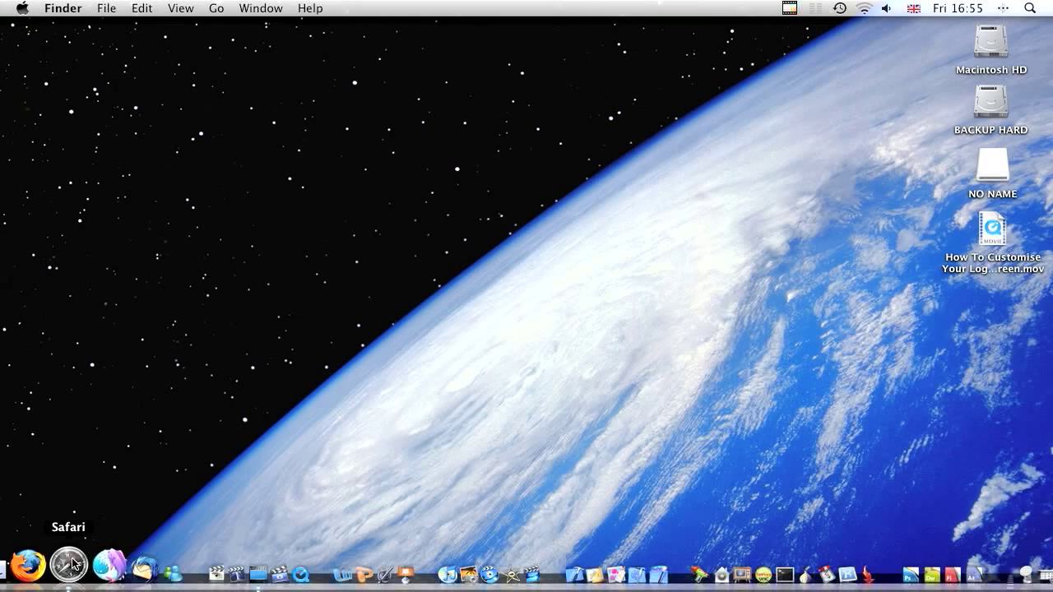
Launch Safari and open 'How To Change Your Background Automatically' from the channel page
{"action": "left_click", "coordinate": [72, 563]}
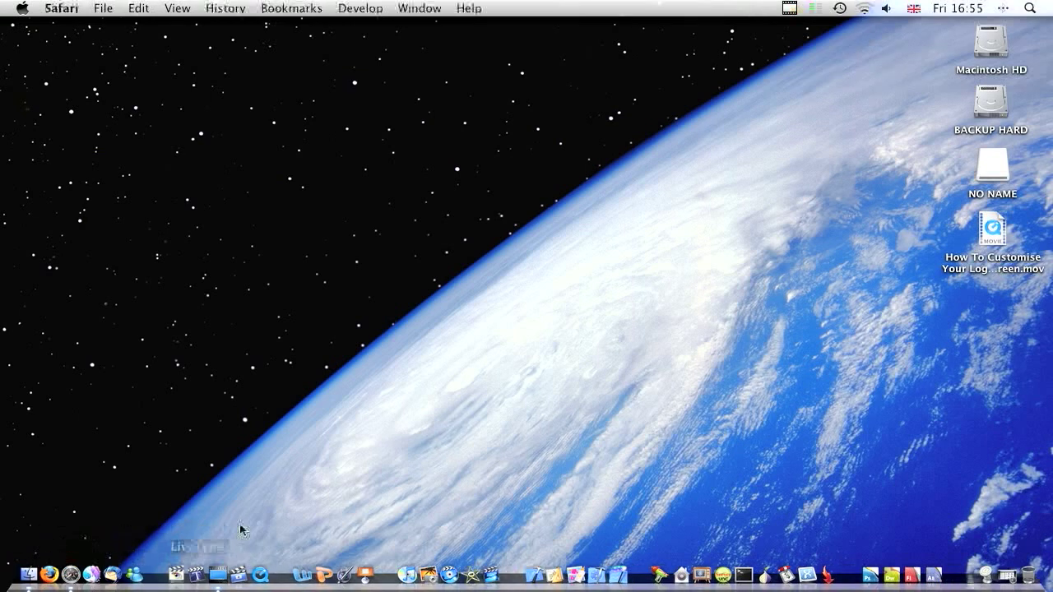
{"action": "left_click", "coordinate": [67, 566]}
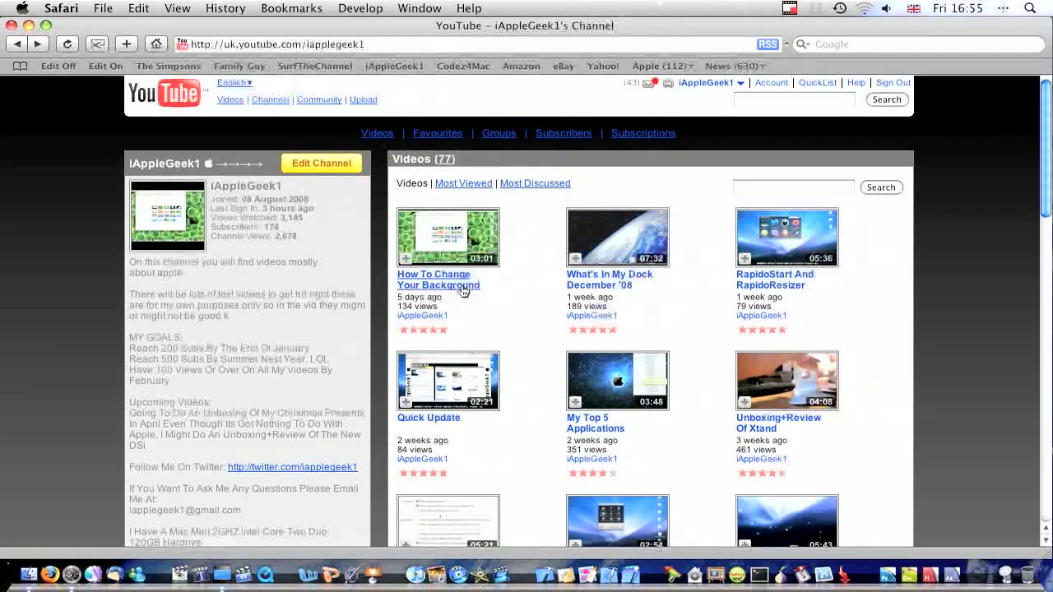
{"action": "left_click", "coordinate": [461, 284]}
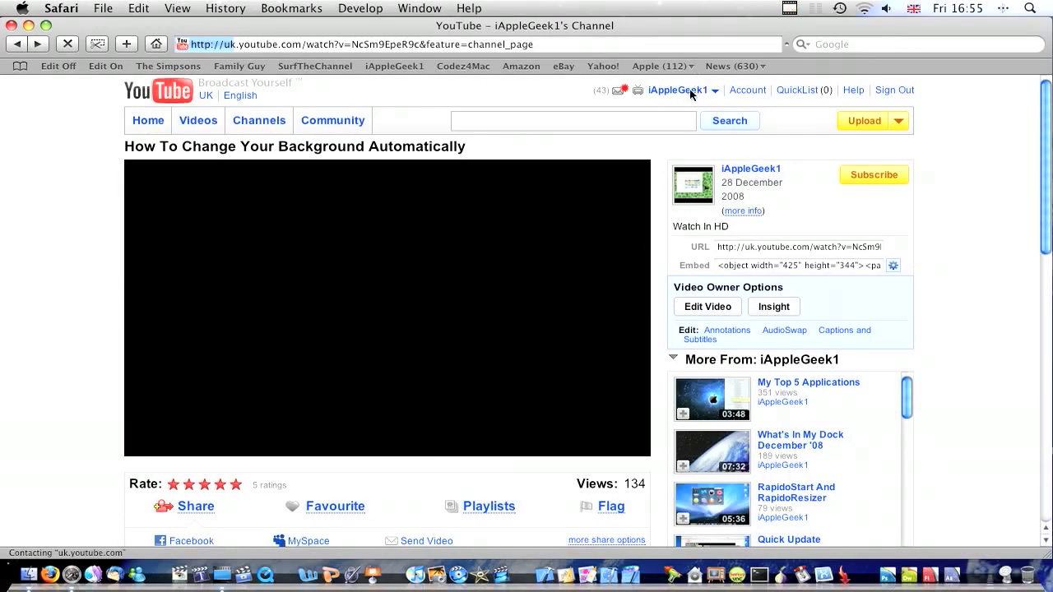
Choose My Videos from the account menu and open the 'HD Test' video page
{"action": "mouse_move", "coordinate": [690, 93]}
{"action": "left_click", "coordinate": [688, 107]}
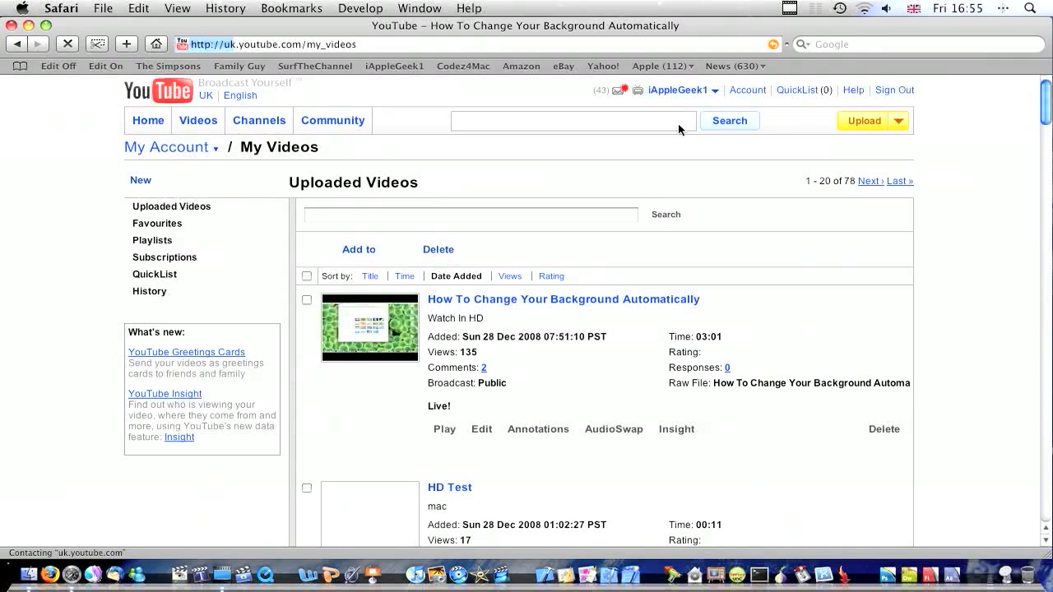
{"action": "scroll", "coordinate": [555, 311], "scroll_direction": "down", "scroll_amount": 3}
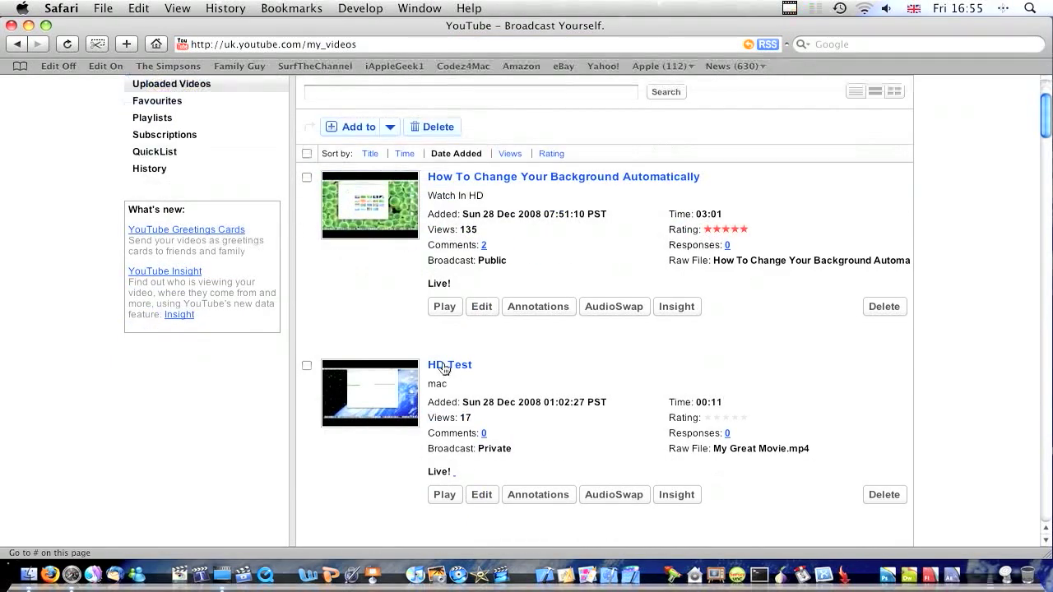
{"action": "left_click", "coordinate": [445, 367]}
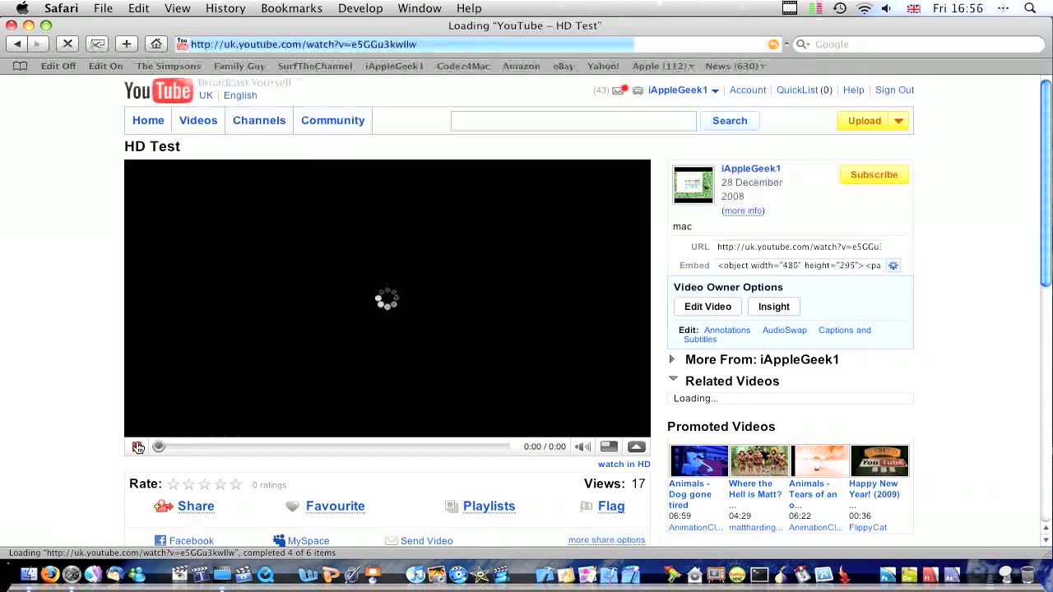
Switch 'HD Test' to watch in HD, then close the Safari window
{"action": "left_click", "coordinate": [627, 465]}
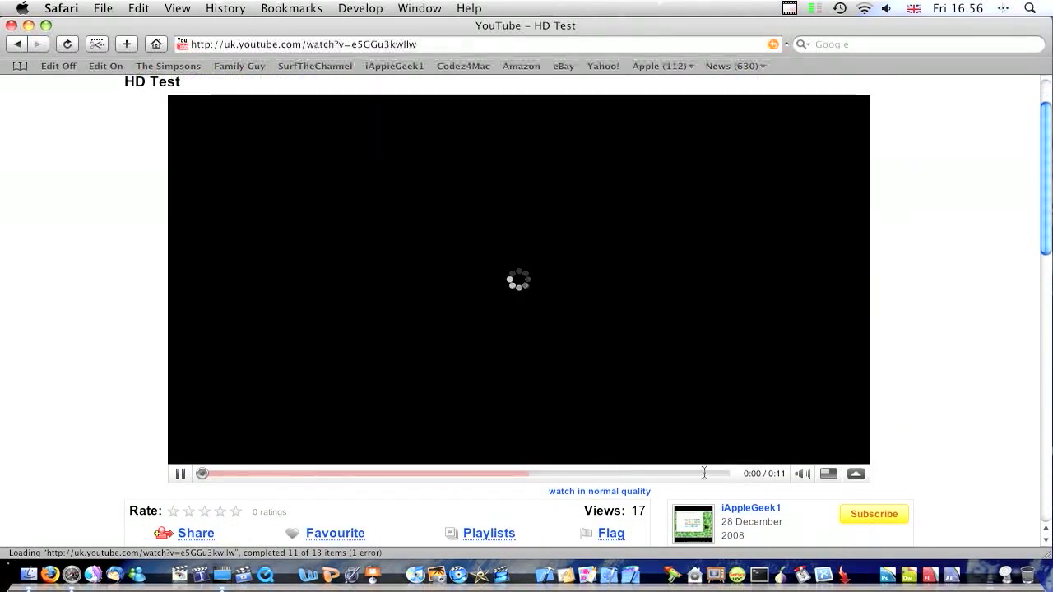
{"action": "double_click", "coordinate": [772, 476]}
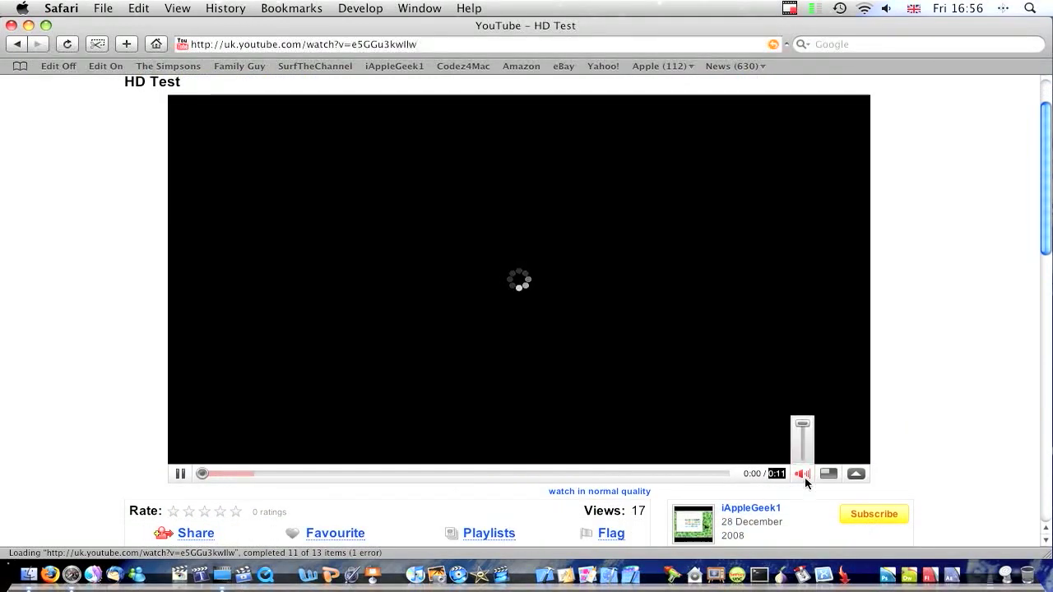
{"action": "left_click", "coordinate": [16, 29]}
{"action": "left_click_drag", "start_coordinate": [68, 304], "coordinate": [537, 387]}
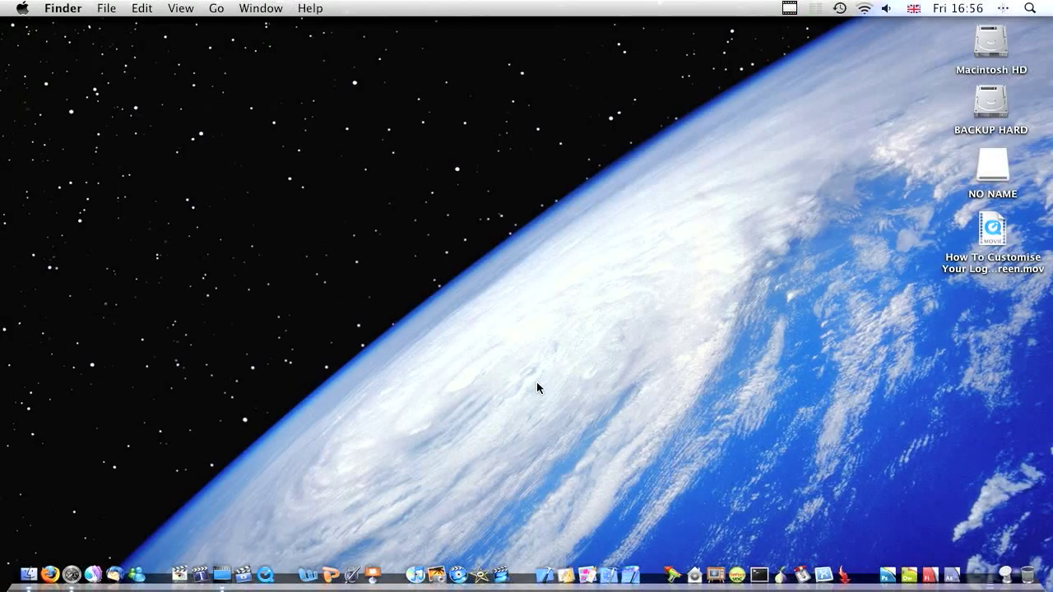